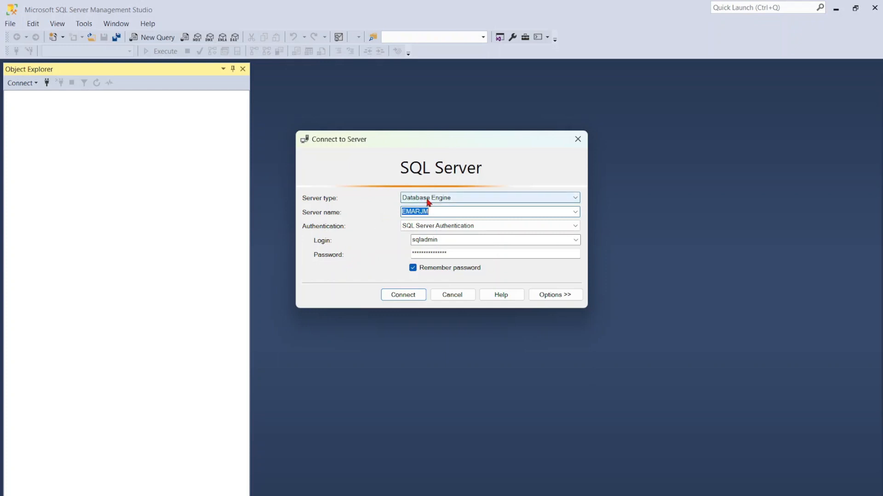
# - Look up this computer's device name in the Windows system information to compare it with the server name, then minimize Settings
pyautogui.click(417, 213)
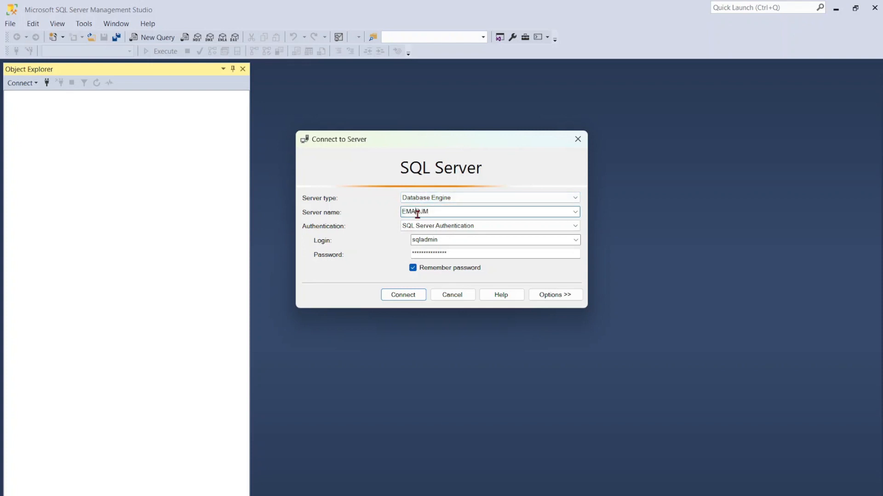
pyautogui.doubleClick(417, 213)
pyautogui.click(431, 212)
pyautogui.press('super')
pyautogui.write('view')
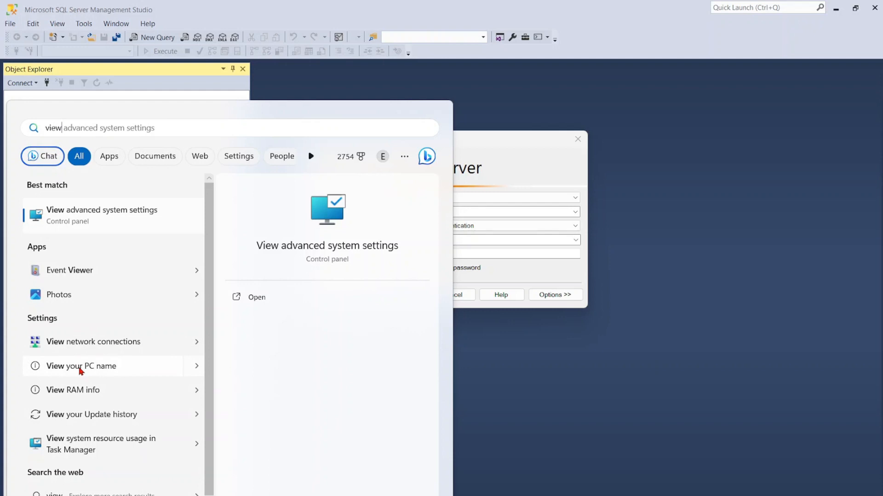
pyautogui.click(80, 369)
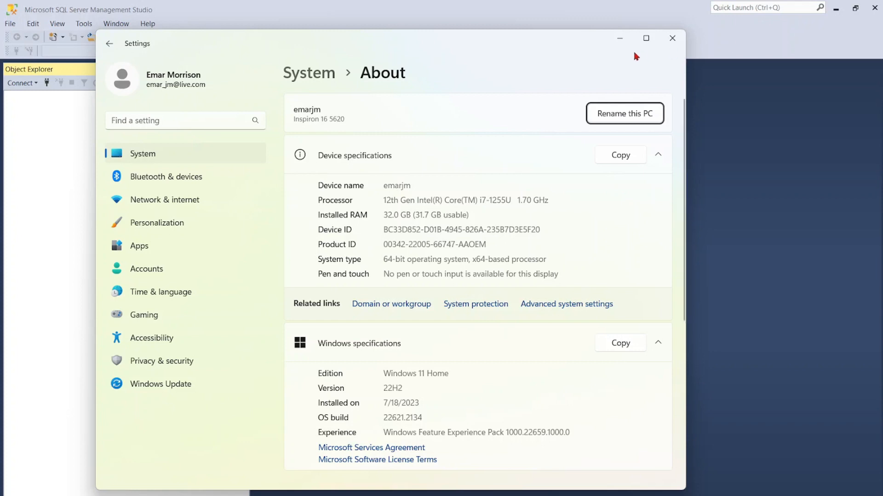
pyautogui.click(620, 39)
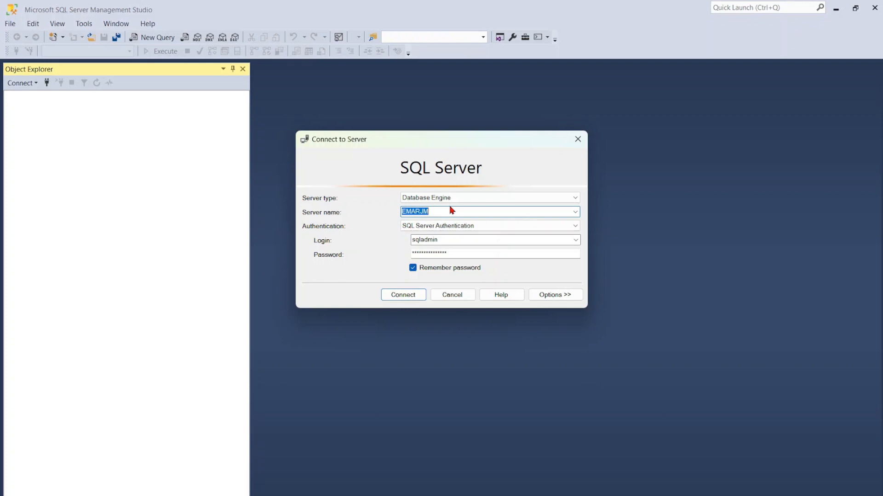
# - Set the server name to localhost, enter the password for the sqladmin login, and connect with SQL Server Authentication
pyautogui.press('BackSpace')
pyautogui.write('locohost')
pyautogui.click(416, 212)
pyautogui.write('l')
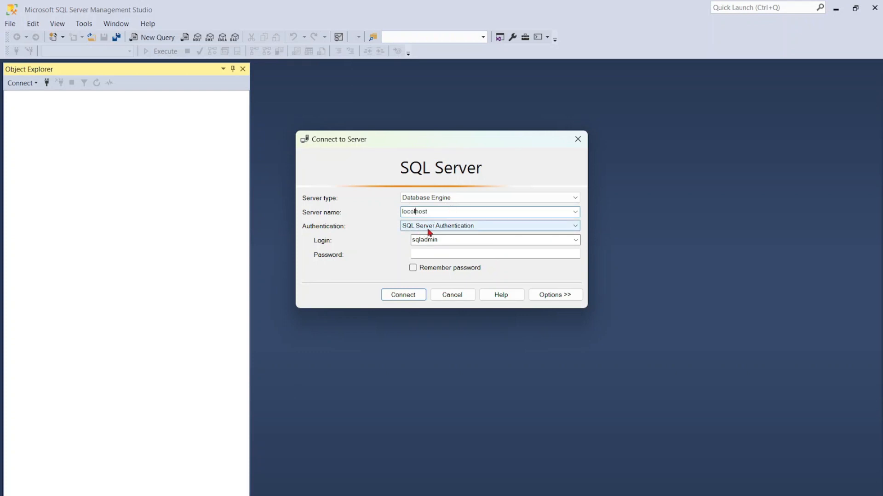
pyautogui.click(445, 213)
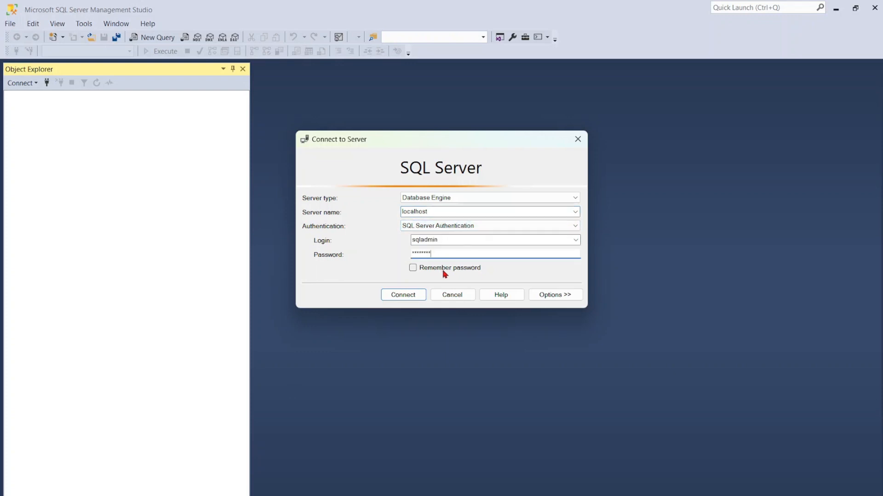
pyautogui.click(412, 299)
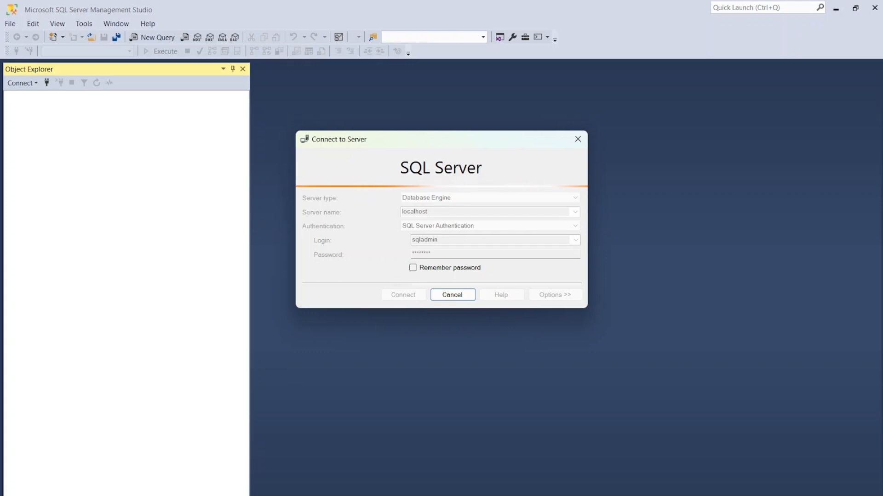
# - Open SQL Server 2022 Configuration Manager and start the SQL Server service
pyautogui.press('super')
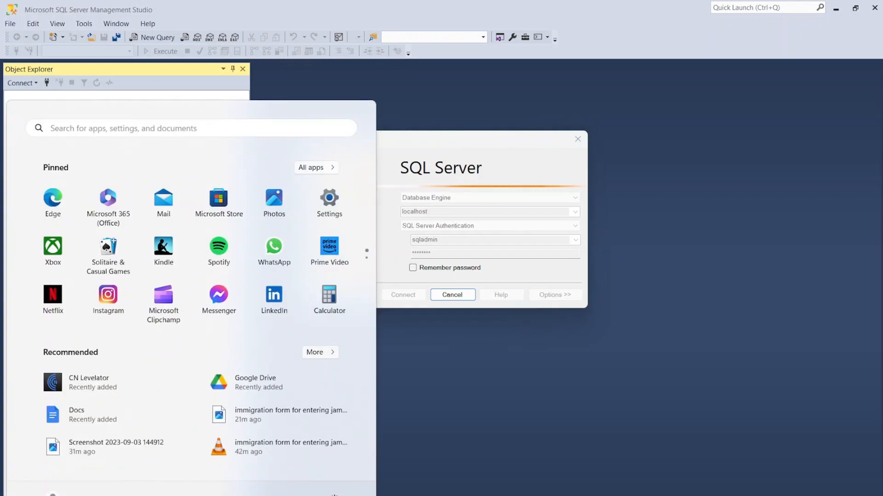
pyautogui.write('con')
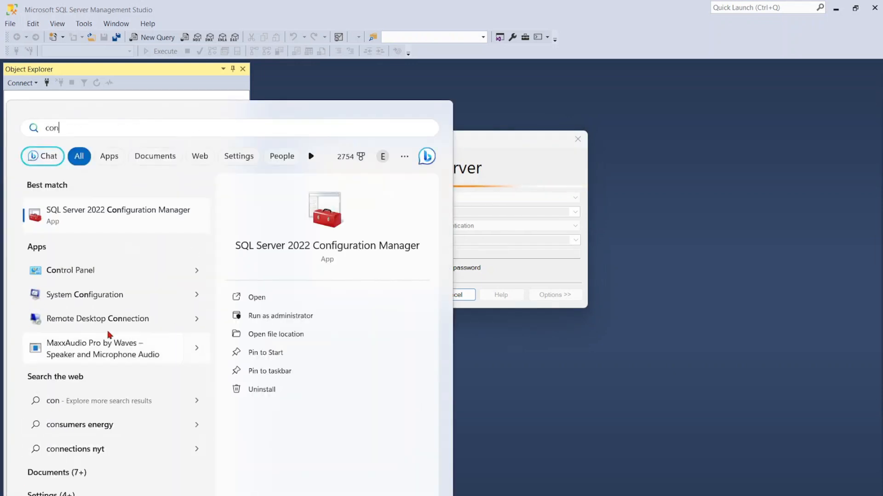
pyautogui.press('Return')
pyautogui.click(297, 188)
pyautogui.rightClick(297, 186)
pyautogui.click(325, 195)
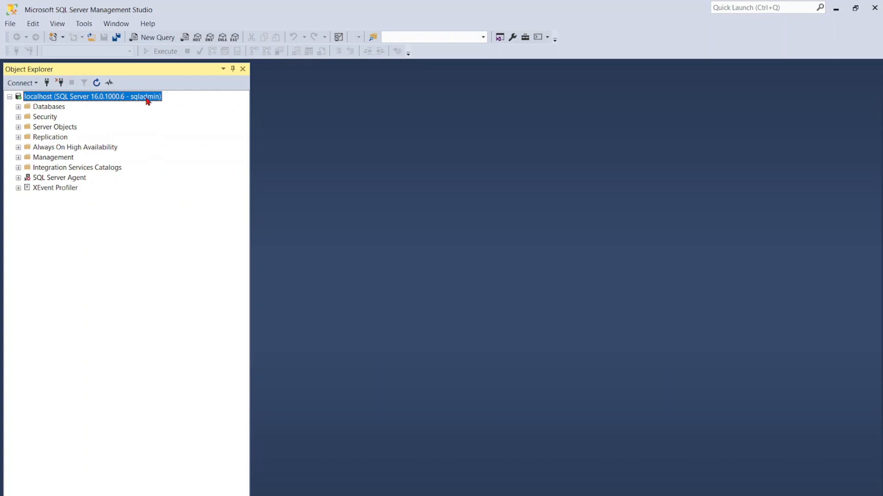
# - Connect to a second Database Engine with the server name "." and Windows Authentication
pyautogui.click(21, 84)
pyautogui.click(46, 93)
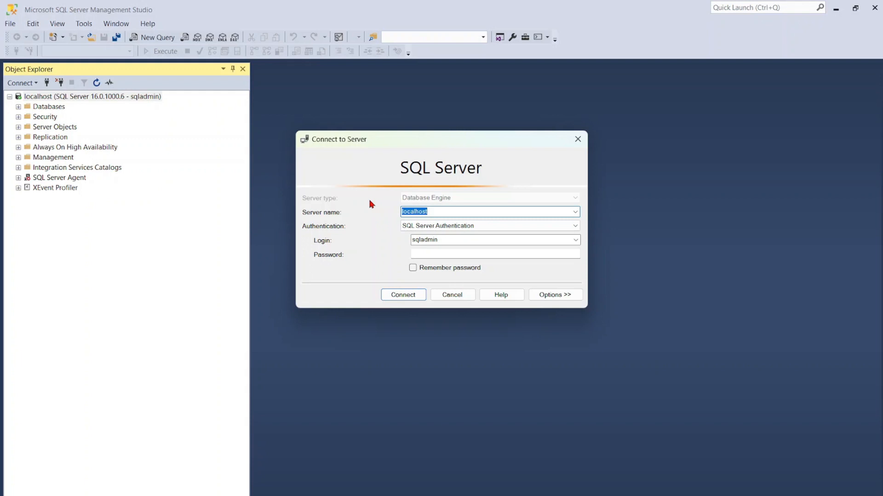
pyautogui.press('BackSpace')
pyautogui.doubleClick(421, 240)
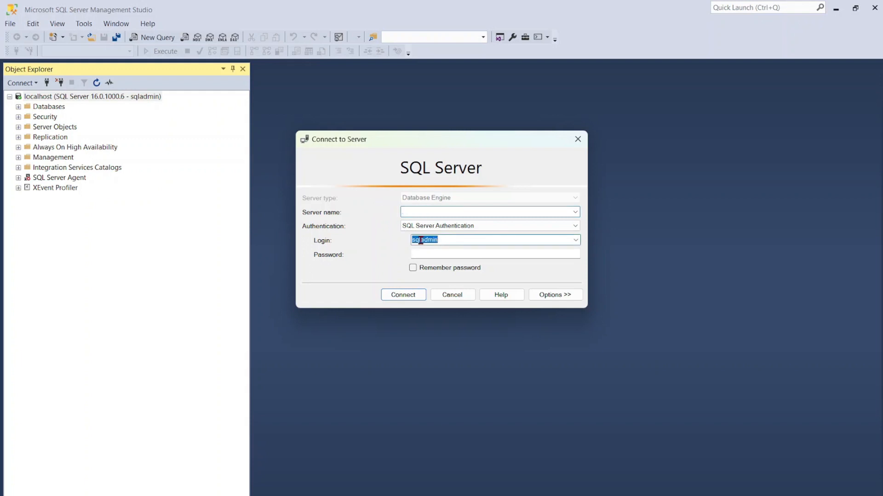
pyautogui.click(557, 228)
pyautogui.click(466, 237)
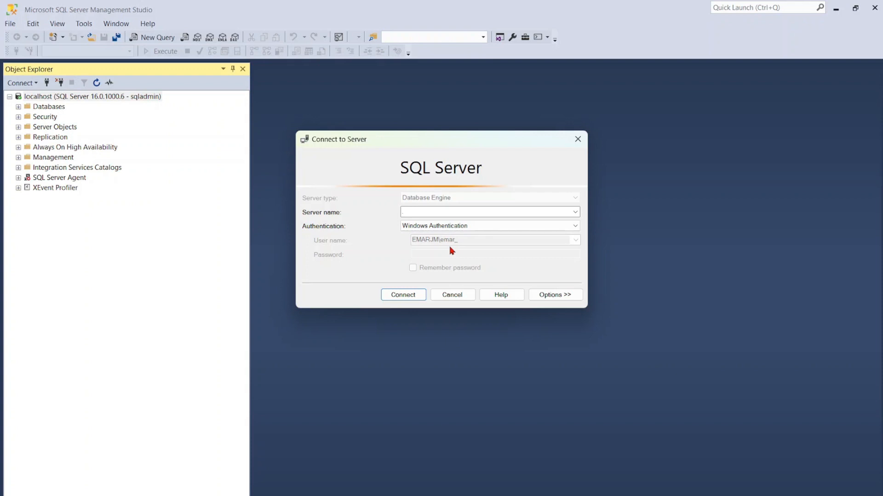
pyautogui.click(404, 297)
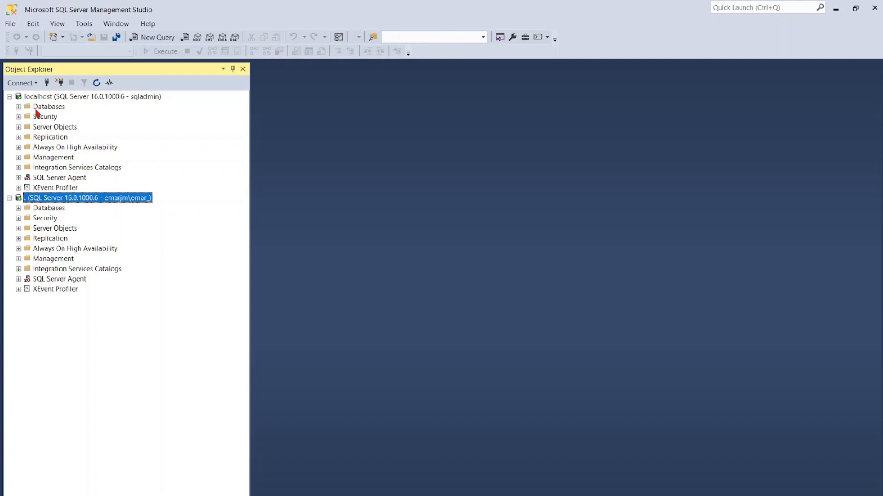
# - Examine the databases and the security logins of the localhost server, collapsing each folder again
pyautogui.click(18, 107)
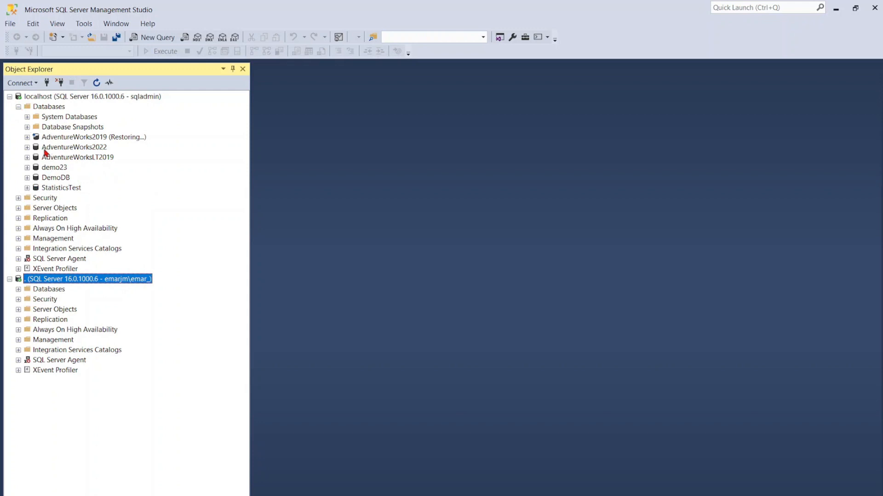
pyautogui.click(18, 107)
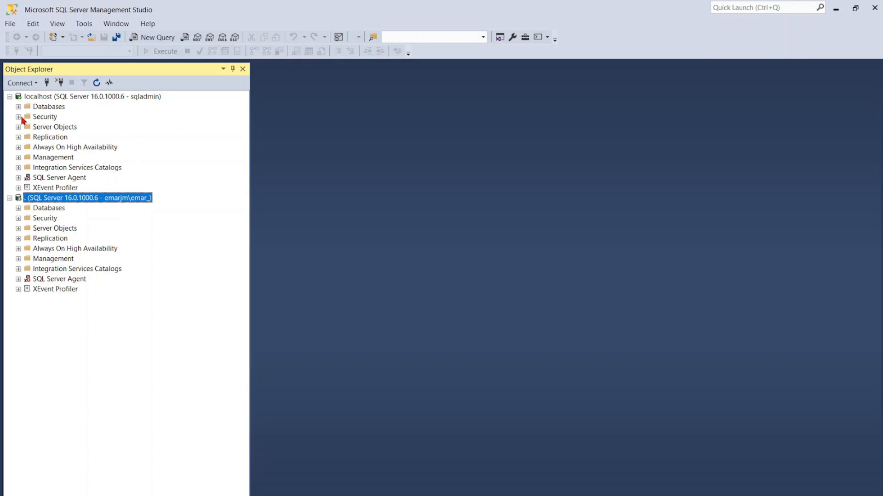
pyautogui.click(19, 117)
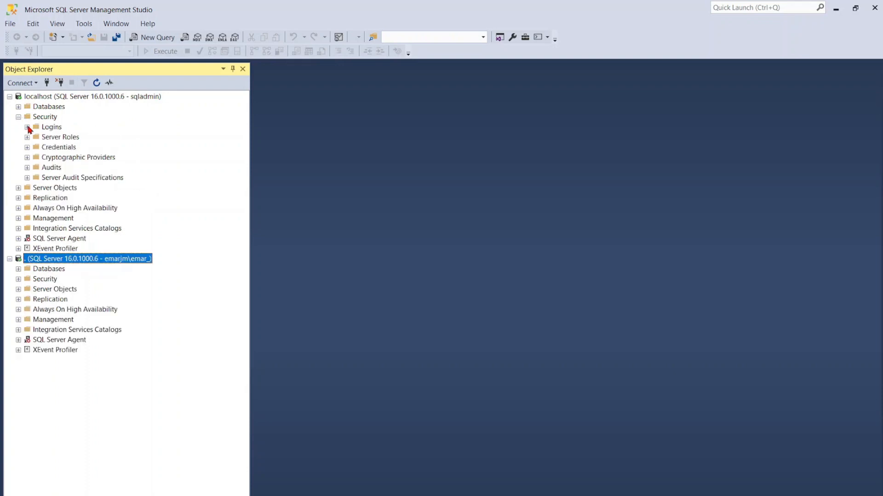
pyautogui.click(28, 128)
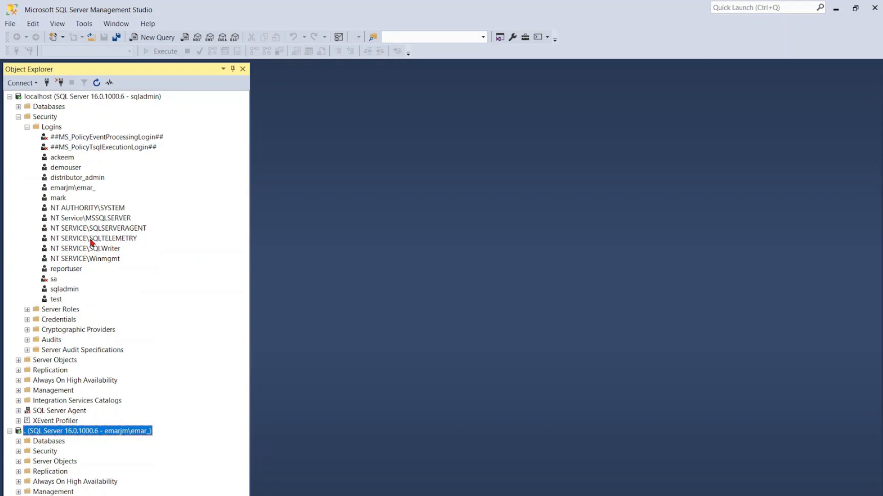
pyautogui.click(19, 117)
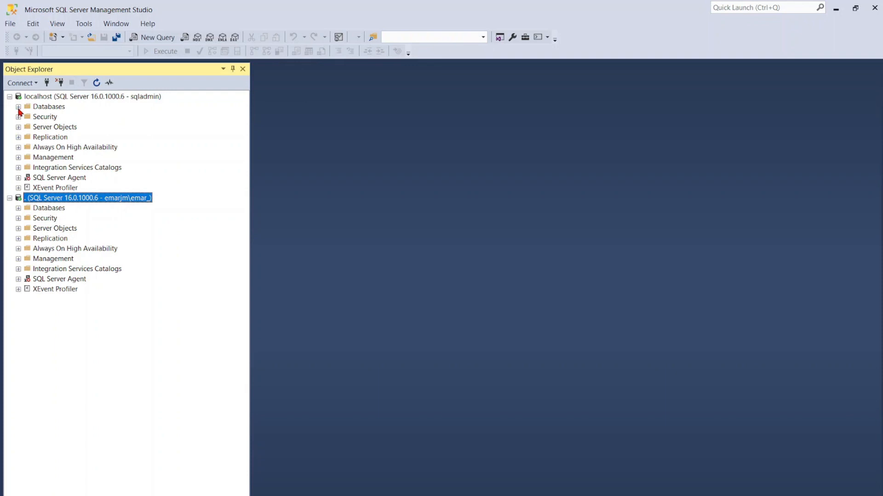
# - Open a new query for the AdventureWorks2022 database on the localhost server
pyautogui.click(19, 108)
pyautogui.rightClick(42, 148)
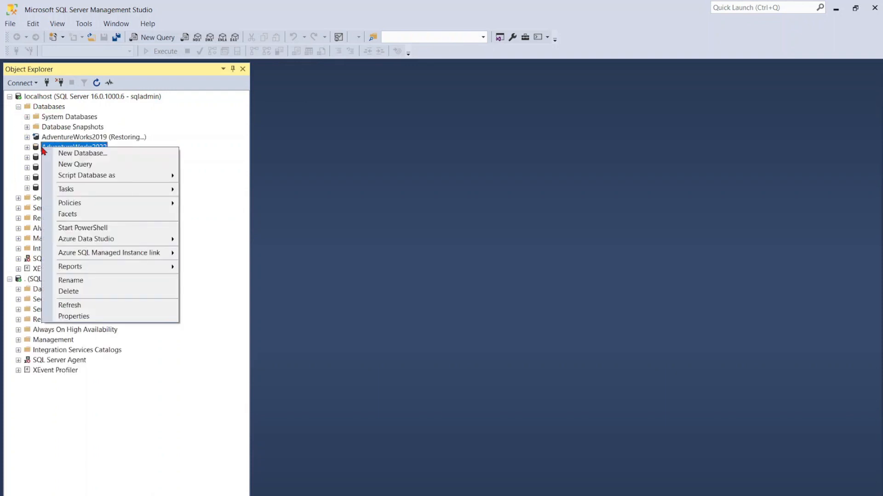
pyautogui.click(65, 168)
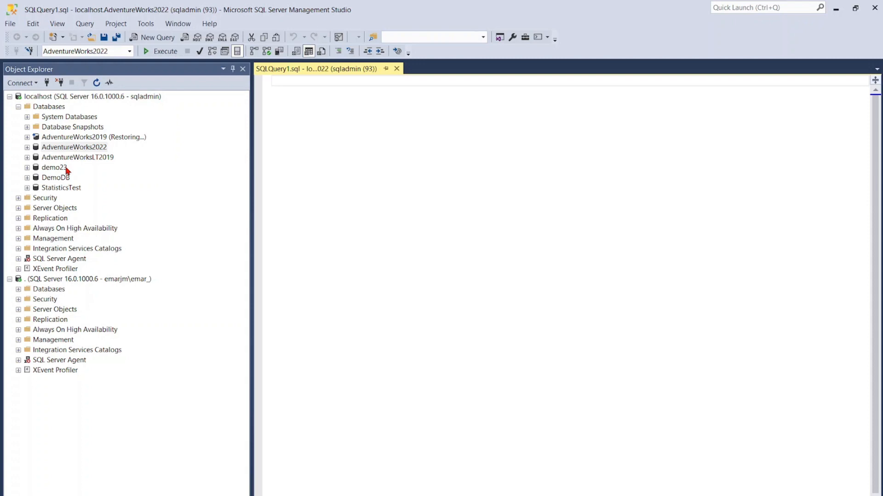
# - Insert the HumanResources.Department table from AdventureWorks2022 into the query and complete it as SELECT * FROM [HumanResources].[Department]
pyautogui.click(27, 148)
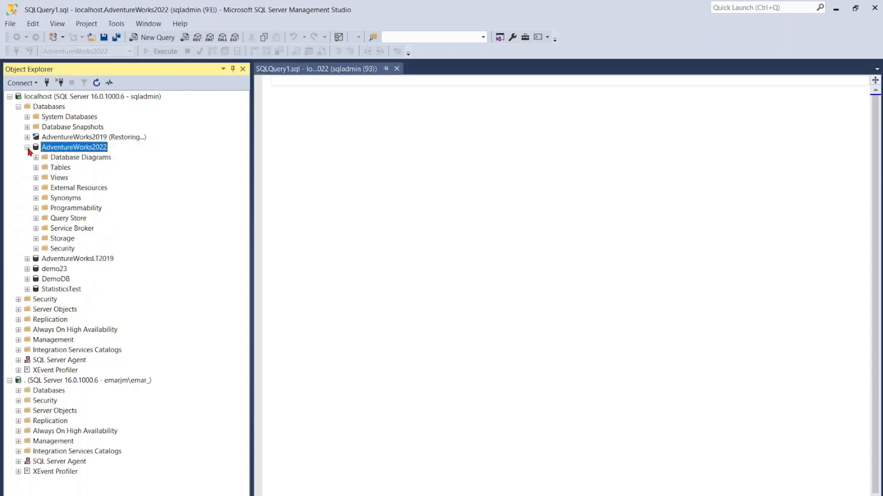
pyautogui.click(36, 167)
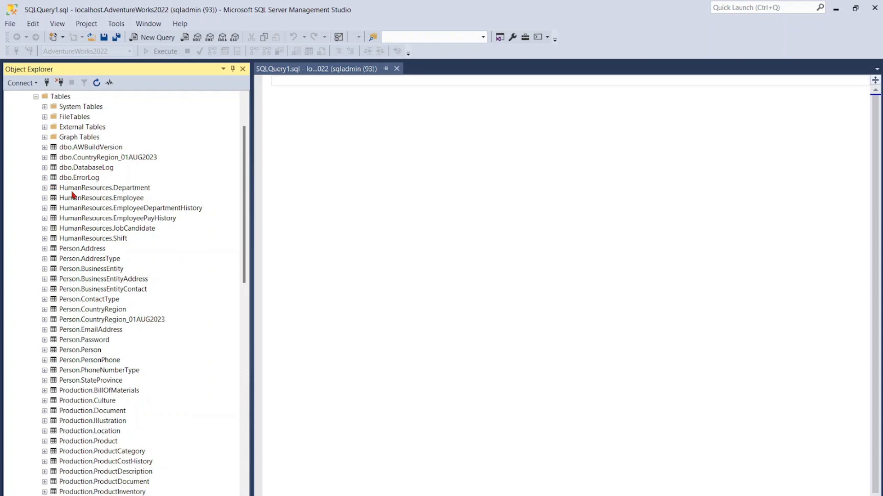
pyautogui.moveTo(83, 189); pyautogui.dragTo(396, 145)
pyautogui.click(273, 84)
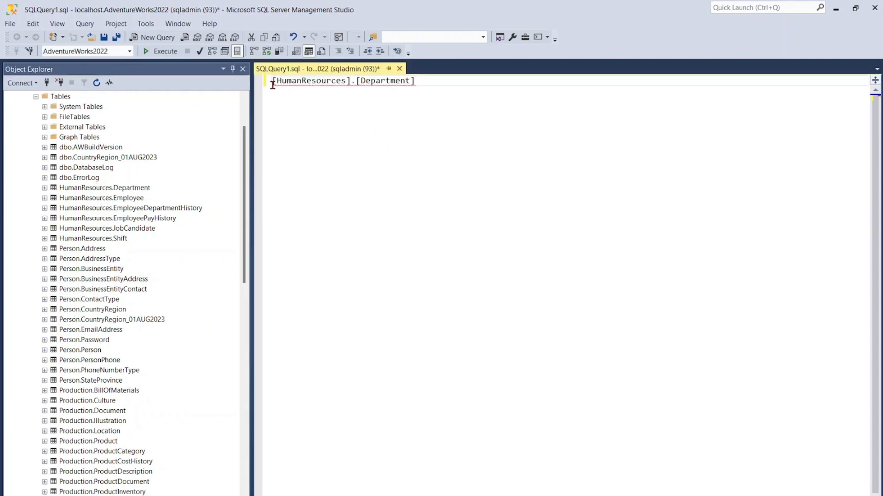
pyautogui.write('SEL')
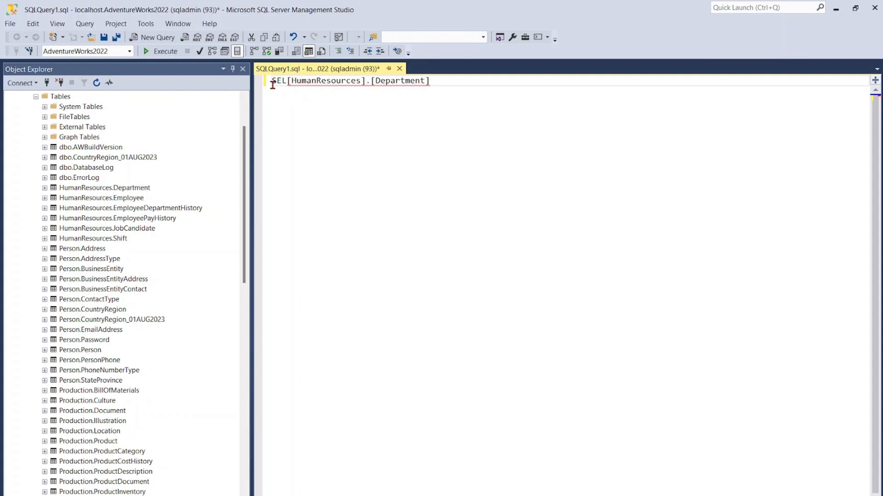
pyautogui.press('BackSpace')
pyautogui.press('BackSpace')
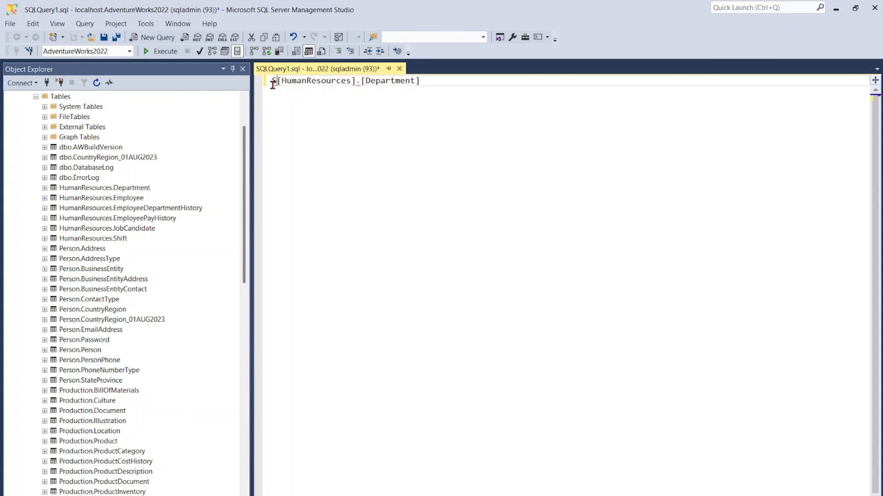
pyautogui.write('ELECT * FR')
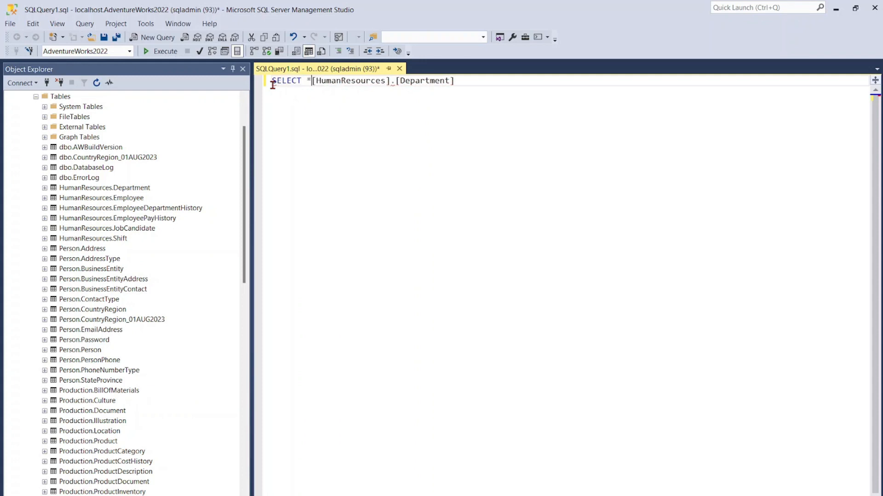
pyautogui.write('OM')
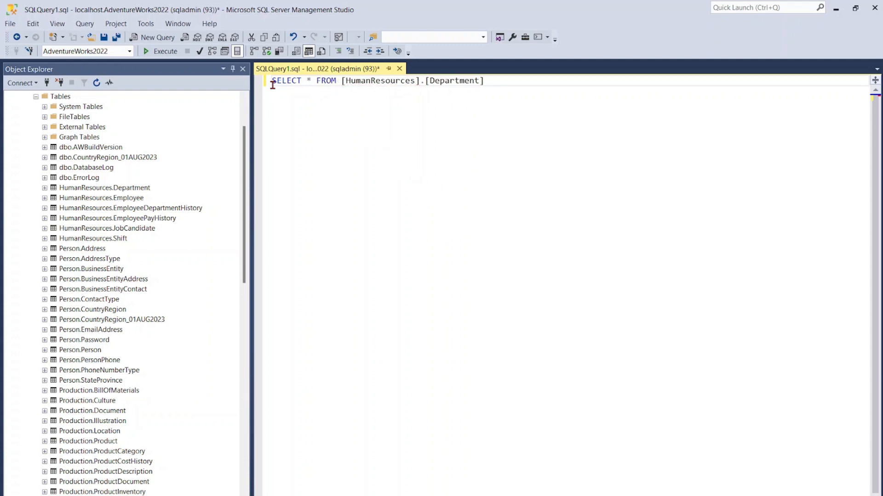
# - Parse the Department query for syntax errors and execute it
pyautogui.click(499, 86)
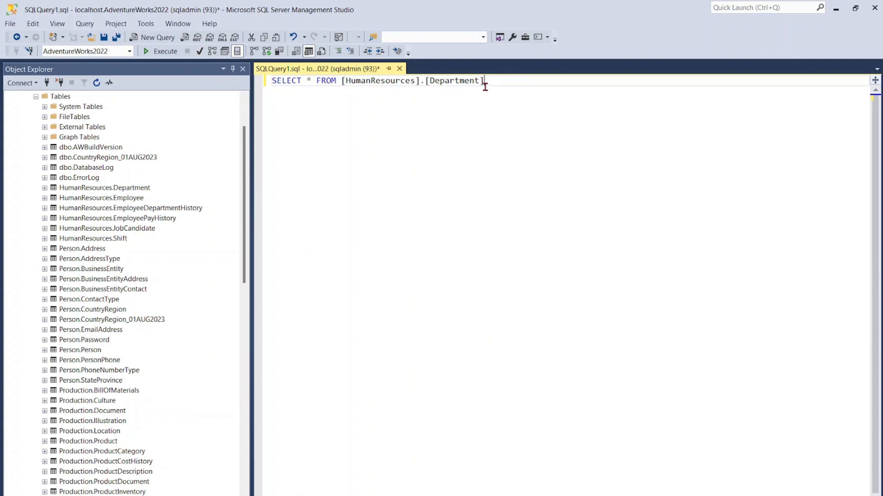
pyautogui.click(200, 53)
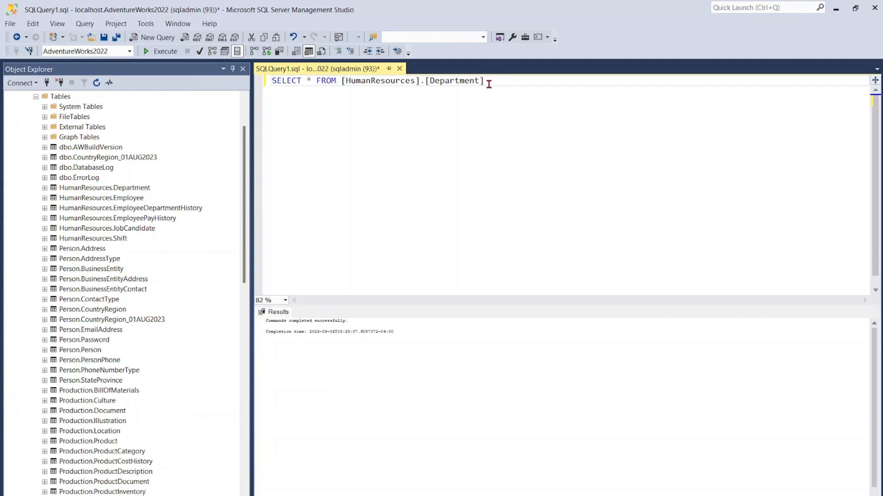
pyautogui.click(164, 51)
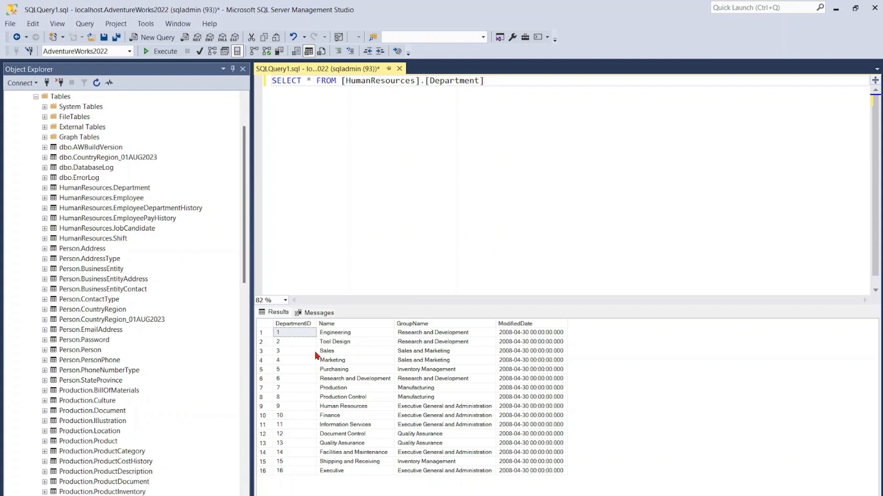
# - Copy the SELECT statement and paste it twice below the original, separated by blank lines
pyautogui.moveTo(493, 82); pyautogui.dragTo(268, 89)
pyautogui.hotkey('ctrl', 'c')
pyautogui.click(498, 84)
pyautogui.press('Return')
pyautogui.press('Return')
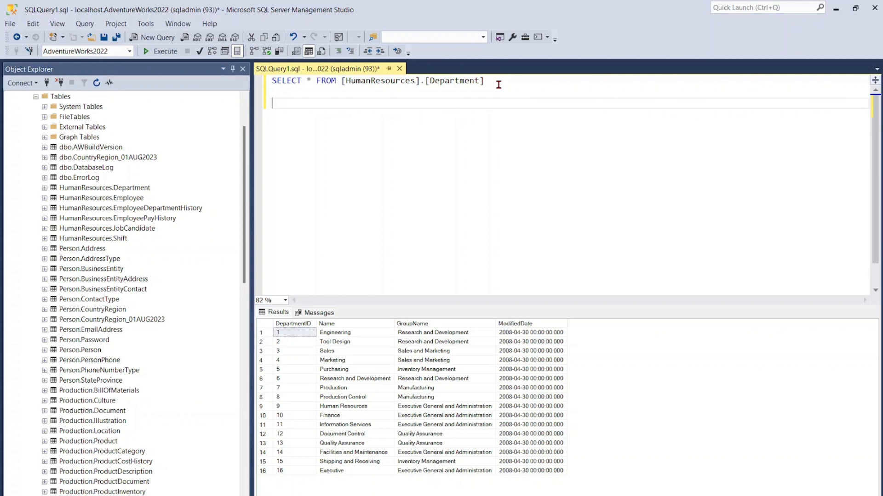
pyautogui.hotkey('ctrl', 'v')
pyautogui.press('Return')
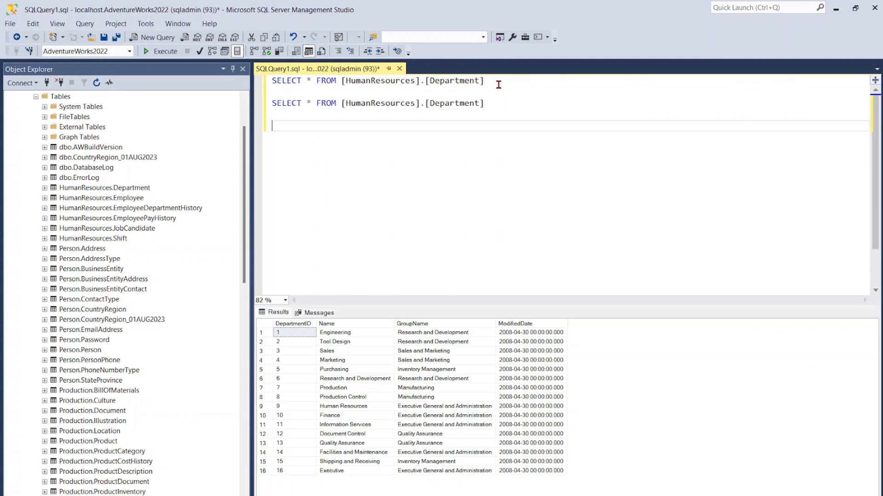
pyautogui.hotkey('ctrl', 'v')
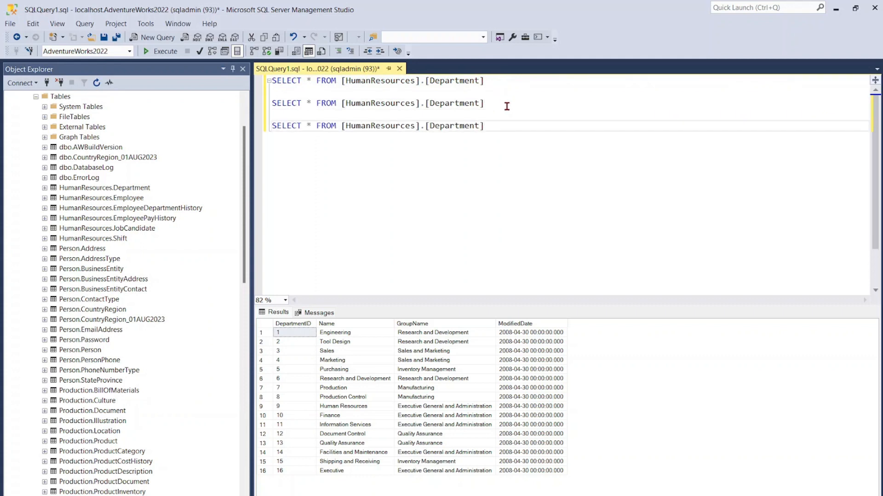
# - Execute all three Department SELECT statements together and look through their result sets
pyautogui.moveTo(499, 106); pyautogui.dragTo(271, 102)
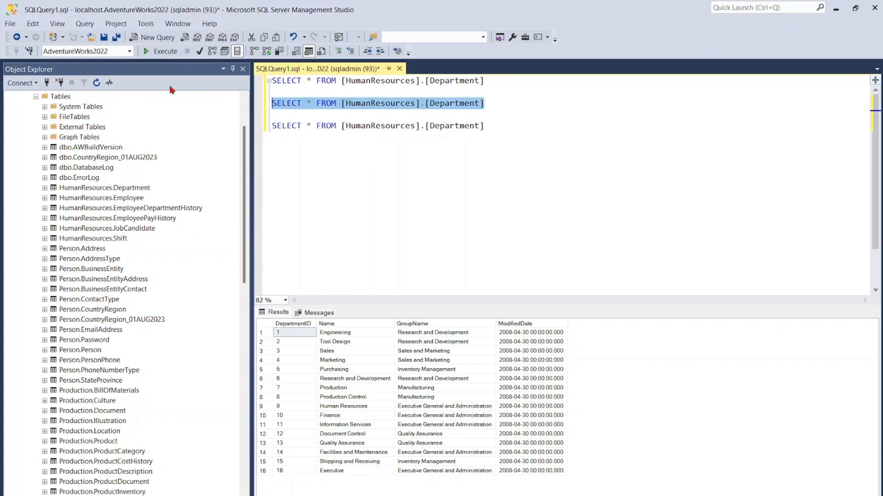
pyautogui.click(499, 130)
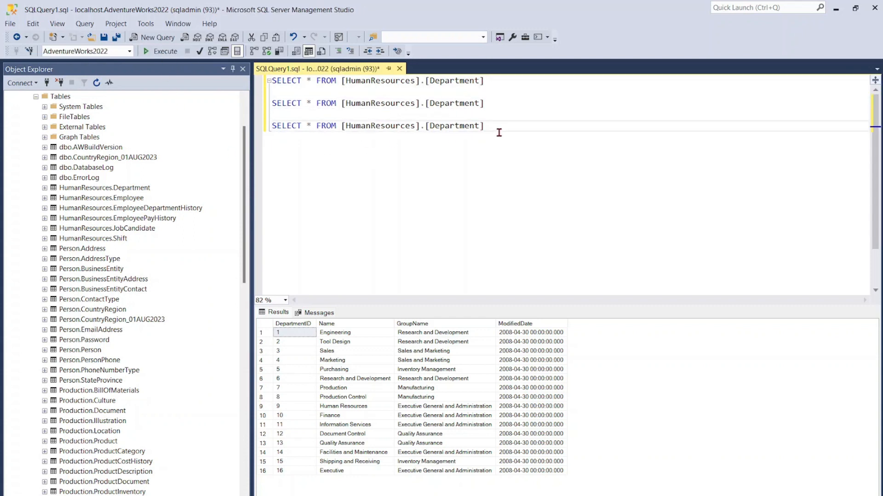
pyautogui.click(158, 52)
pyautogui.scroll(-3, 562, 406)
pyautogui.scroll(3, 561, 407)
# - Execute only the second and third Department SELECT statements
pyautogui.moveTo(485, 145); pyautogui.dragTo(273, 102)
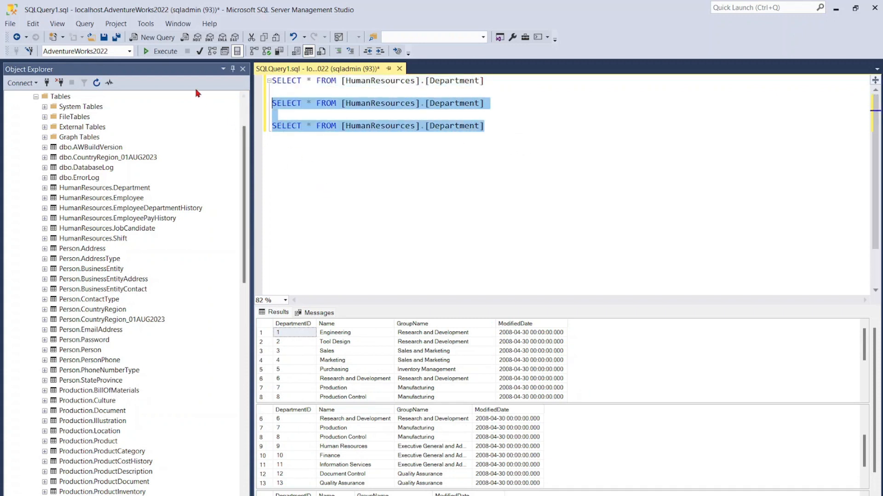
pyautogui.click(161, 51)
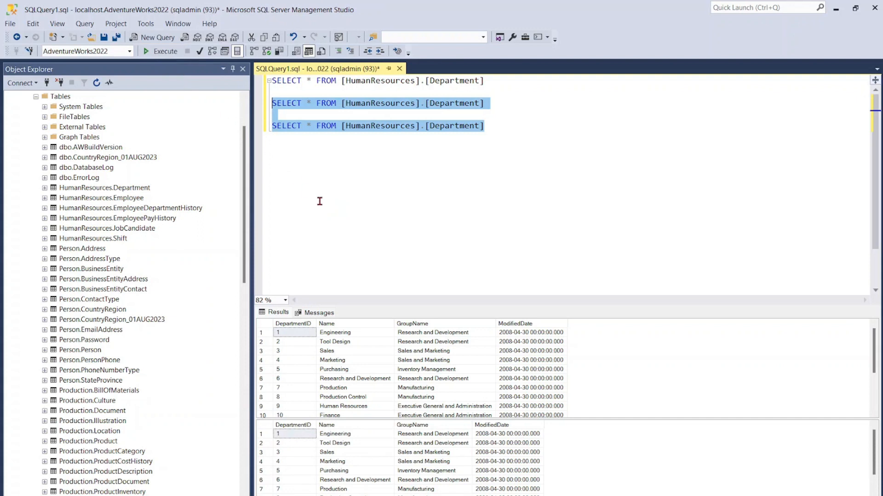
pyautogui.click(521, 130)
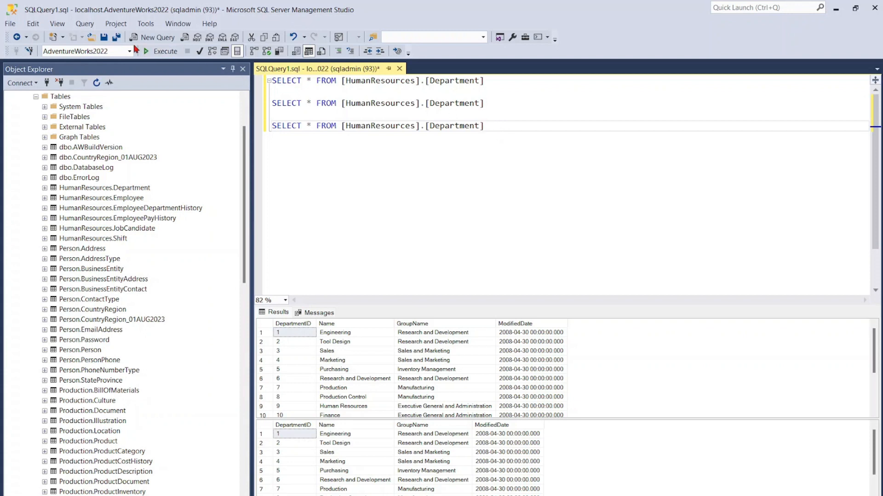
pyautogui.click(109, 41)
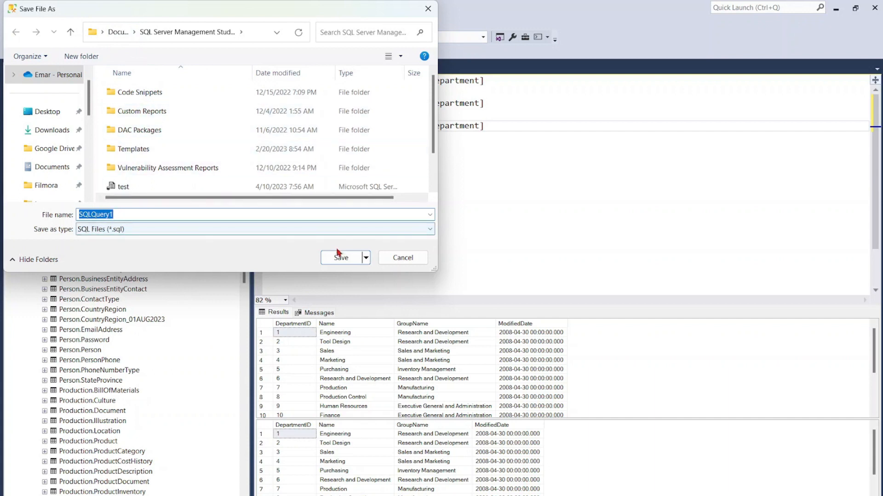
pyautogui.click(398, 260)
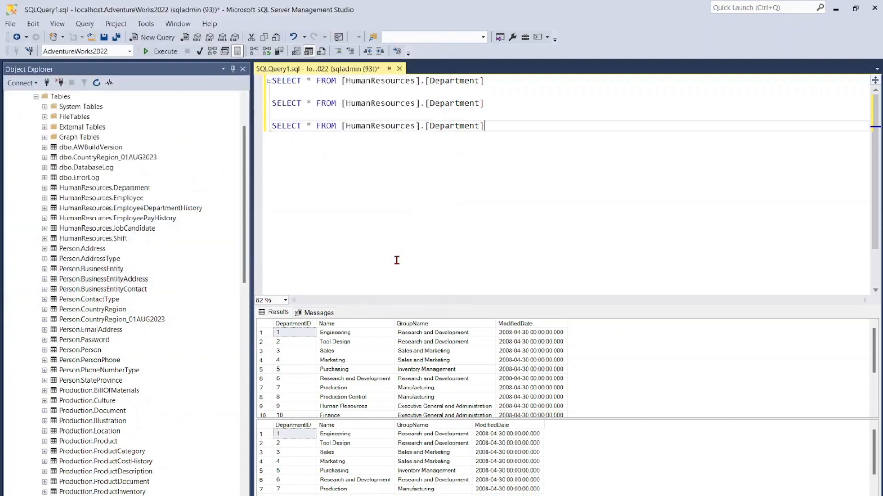
pyautogui.click(10, 25)
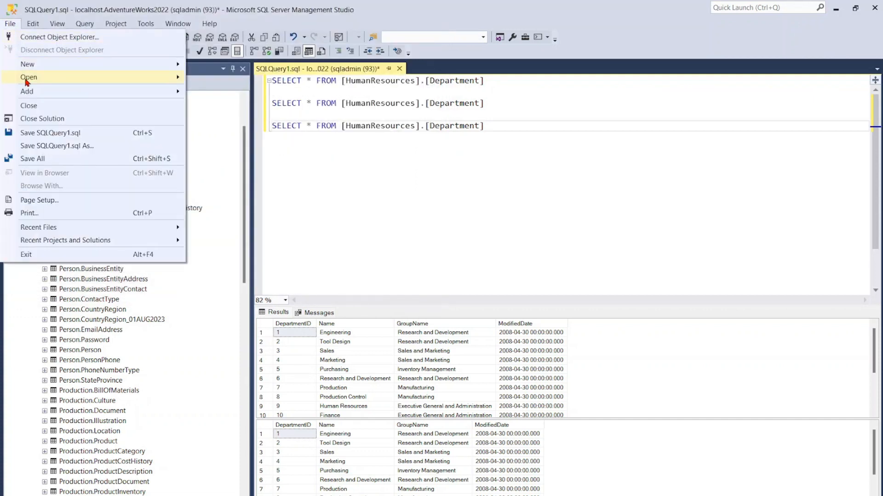
pyautogui.click(44, 137)
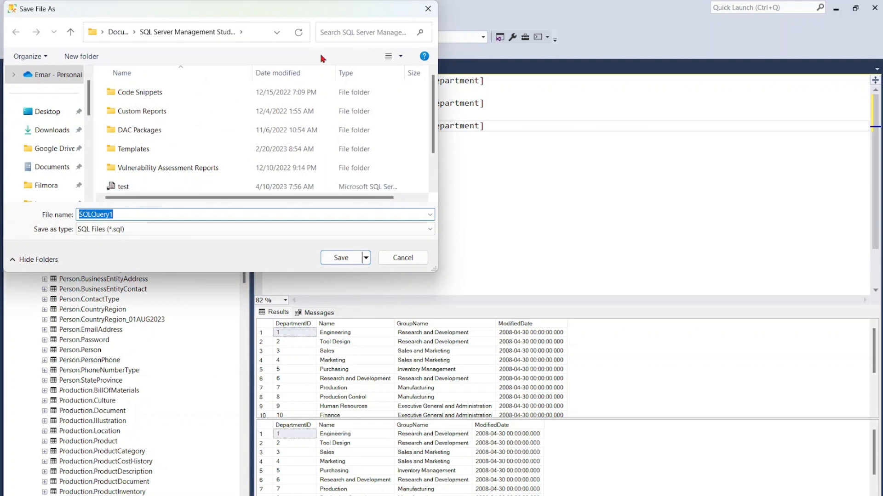
pyautogui.click(428, 8)
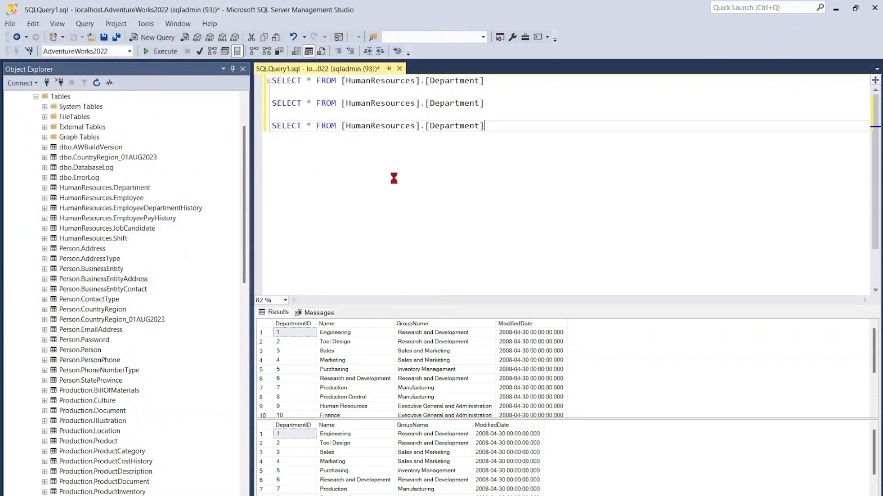
# - Save the query as Test SQL in the SQL Server Management Studio documents folder and close it
pyautogui.hotkey('ctrl', 's')
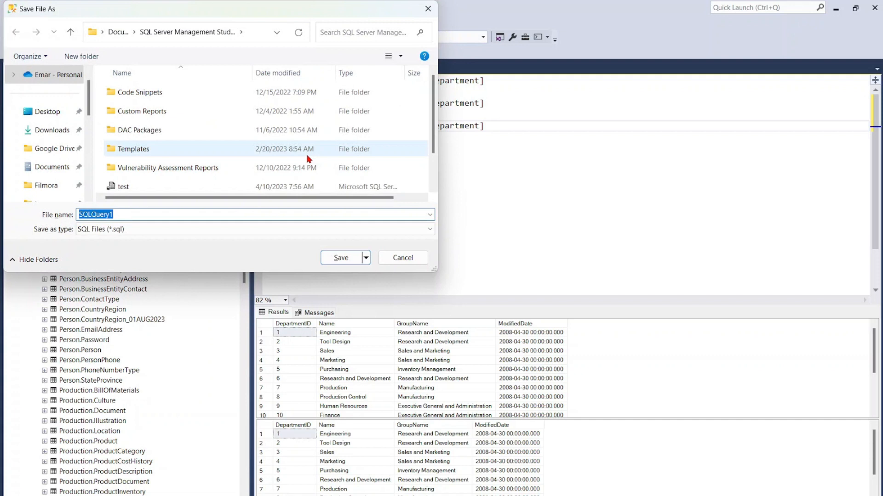
pyautogui.write('Tes')
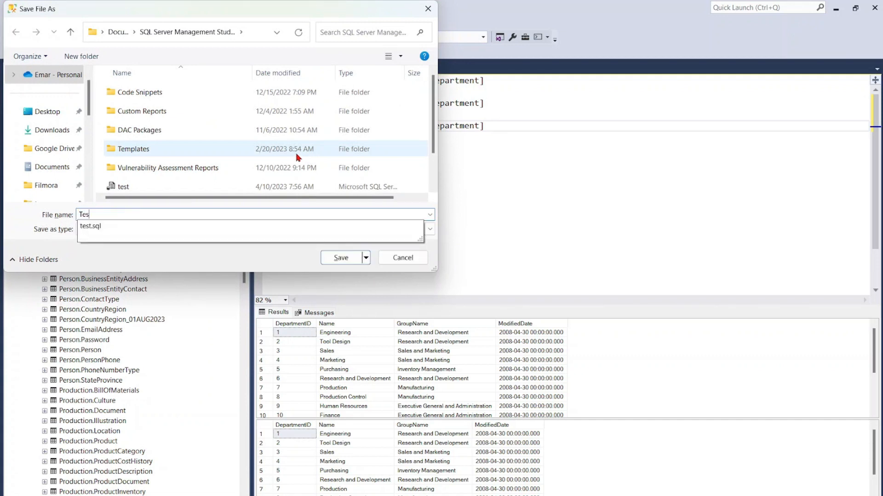
pyautogui.write('t SQL')
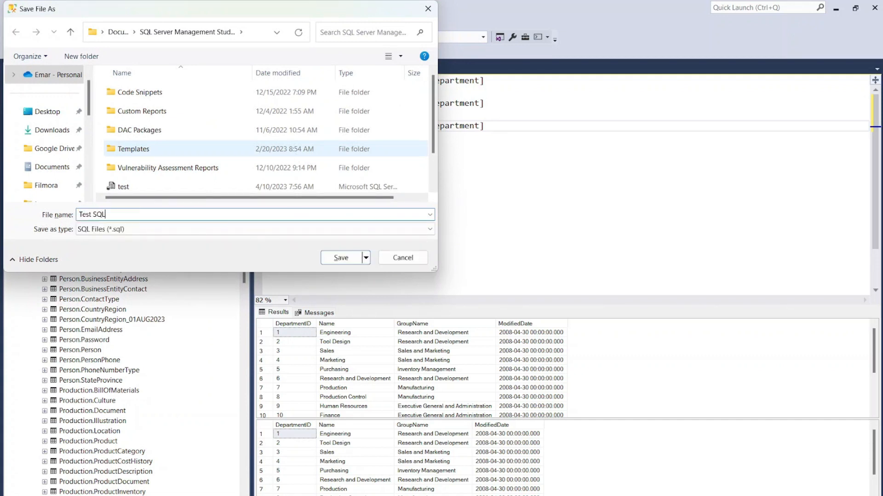
pyautogui.click(341, 258)
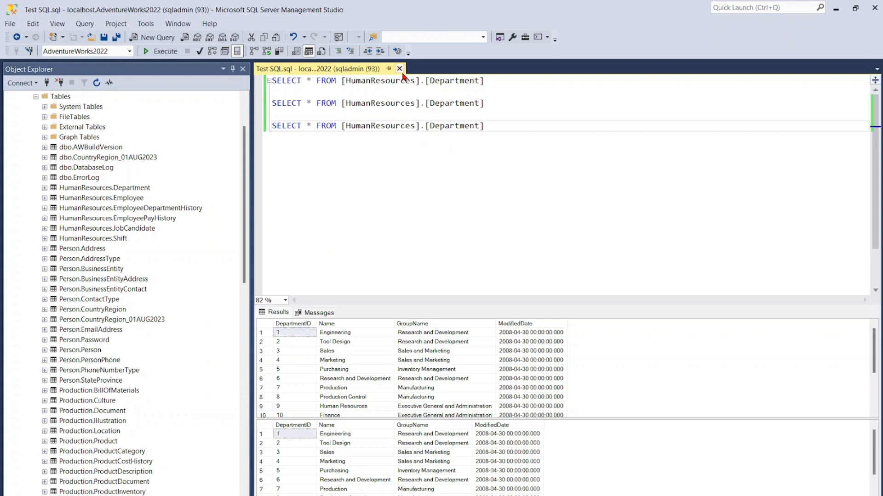
pyautogui.hotkey('ctrl', 'F4')
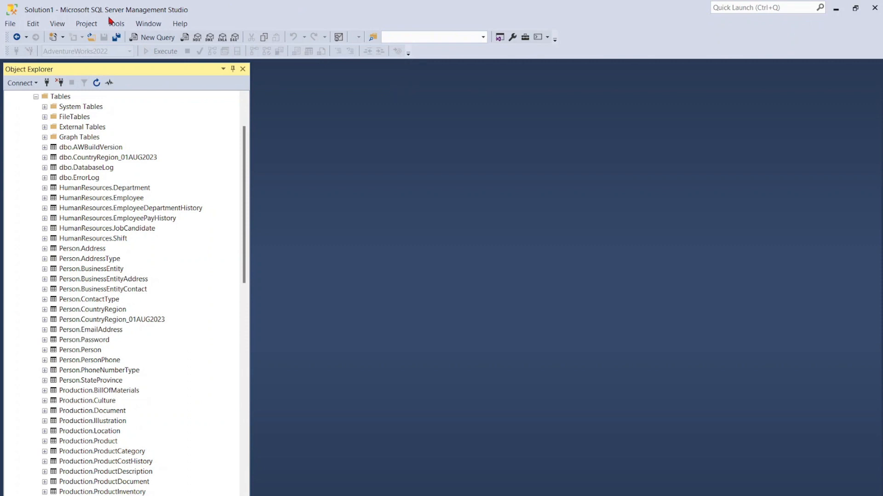
# - Open the saved Test SQL file from the SQL Server Management Studio folder in Documents
pyautogui.click(10, 23)
pyautogui.moveTo(36, 79)
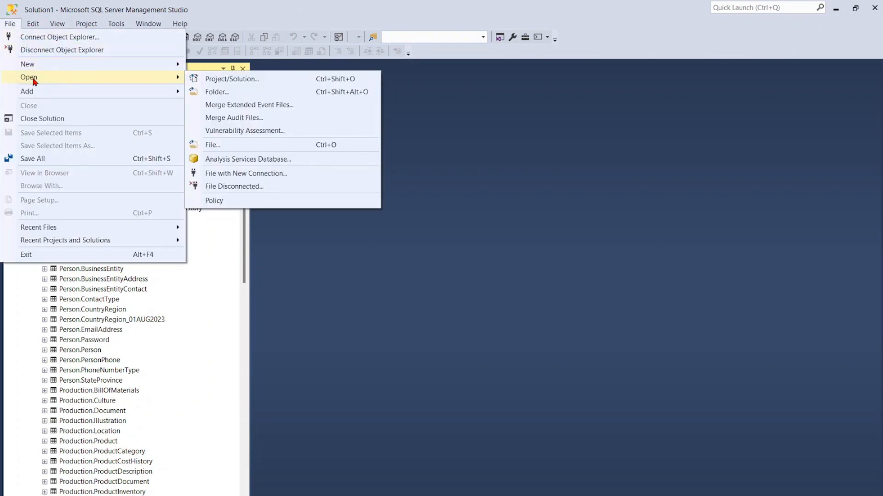
pyautogui.click(212, 149)
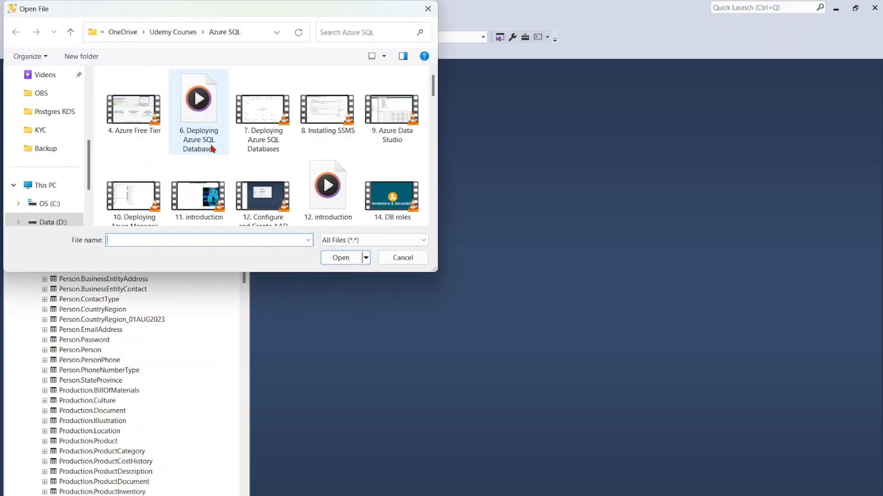
pyautogui.scroll(2, 65, 110)
pyautogui.scroll(2, 70, 131)
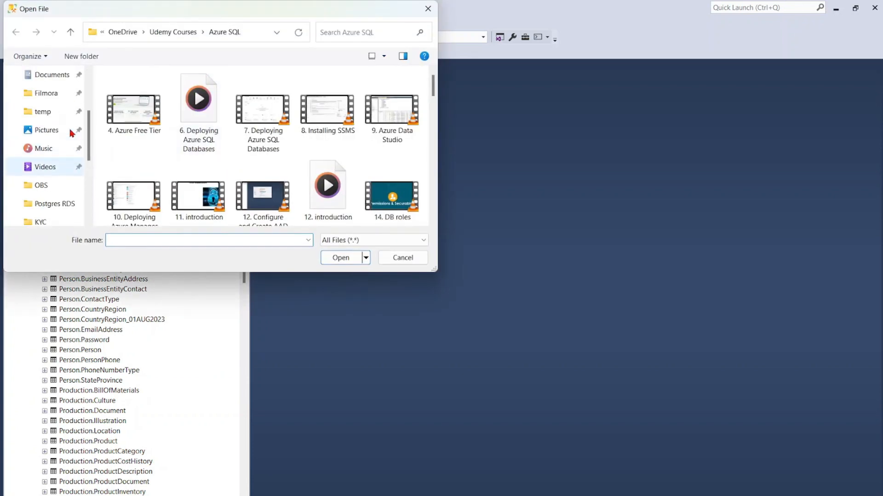
pyautogui.click(70, 132)
pyautogui.scroll(-10, 190, 138)
pyautogui.scroll(1, 162, 103)
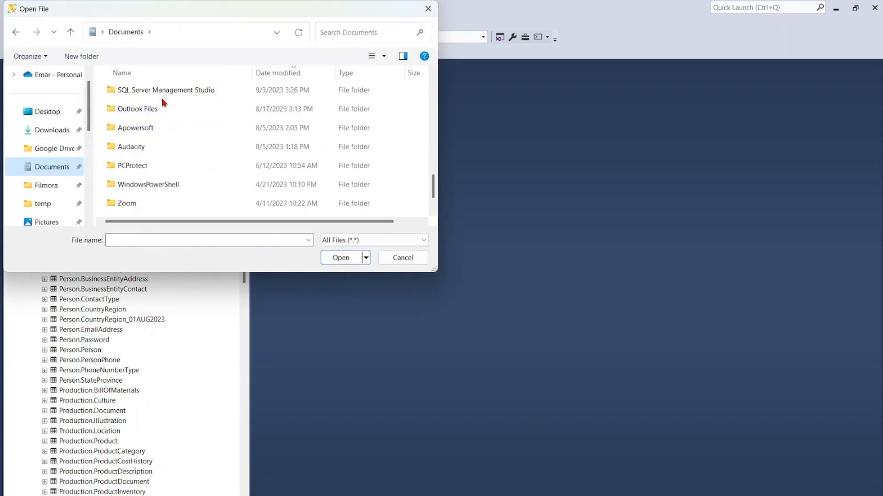
pyautogui.doubleClick(162, 89)
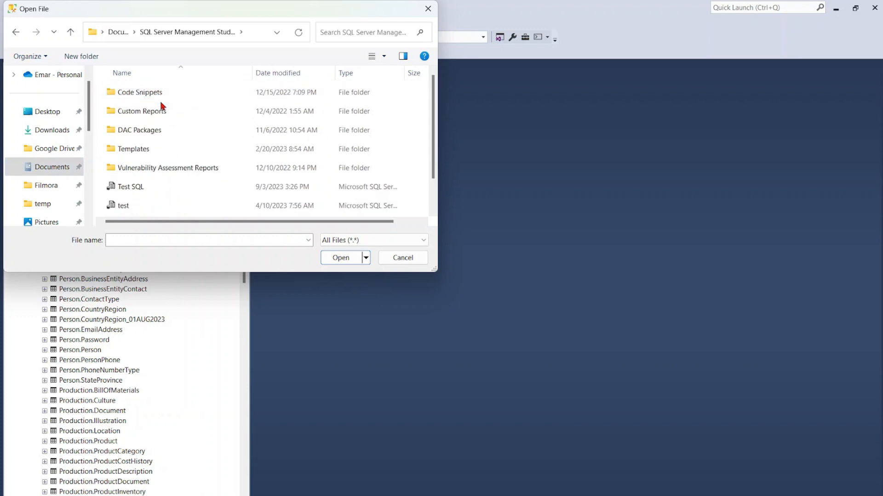
pyautogui.click(124, 187)
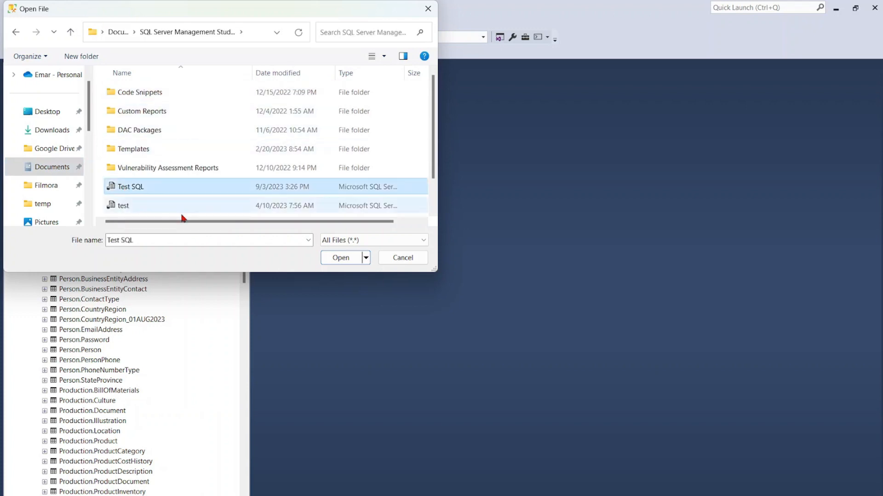
pyautogui.click(339, 259)
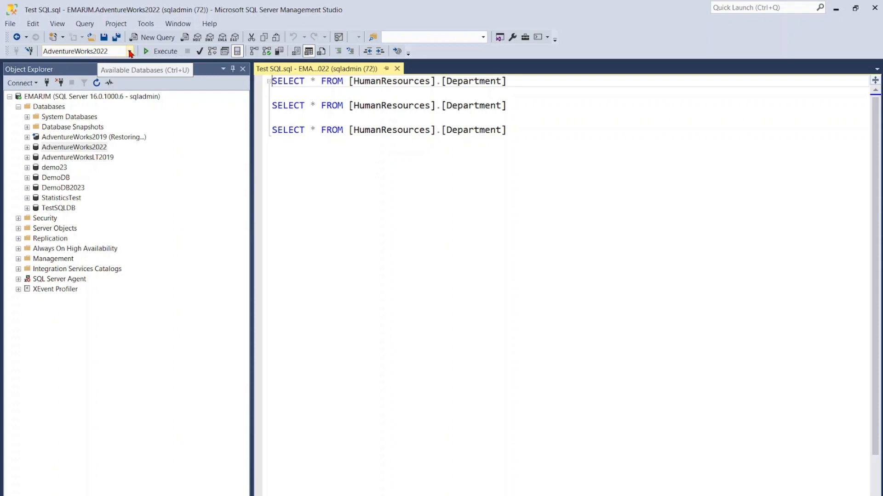
# - Switch the query's database to AdventureWorksLT2019 and execute the whole script
pyautogui.click(129, 51)
pyautogui.click(114, 73)
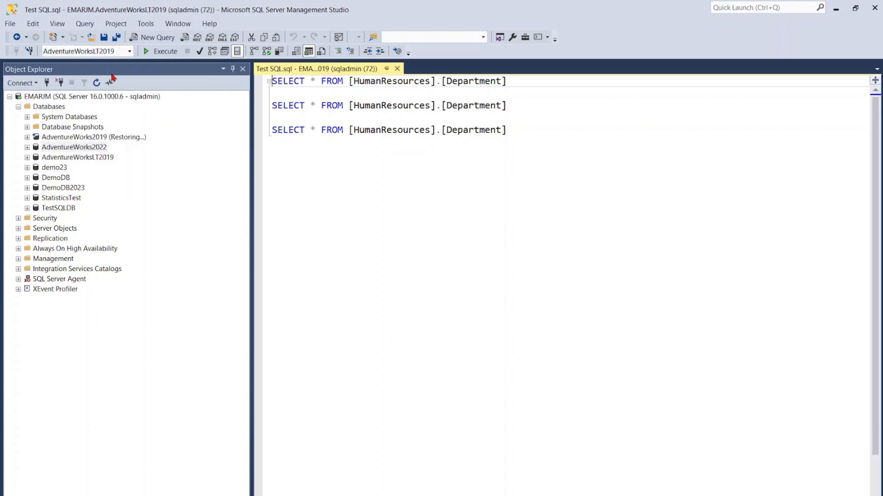
pyautogui.click(361, 148)
pyautogui.click(163, 51)
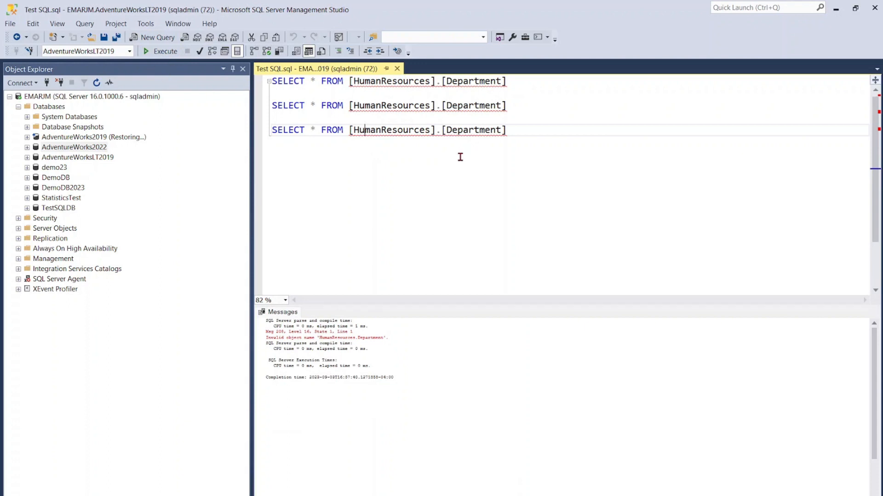
# - Add the statement USE [AdventureWorks2022] on a new line below the last SELECT
pyautogui.click(547, 134)
pyautogui.press('Return')
pyautogui.write('USE')
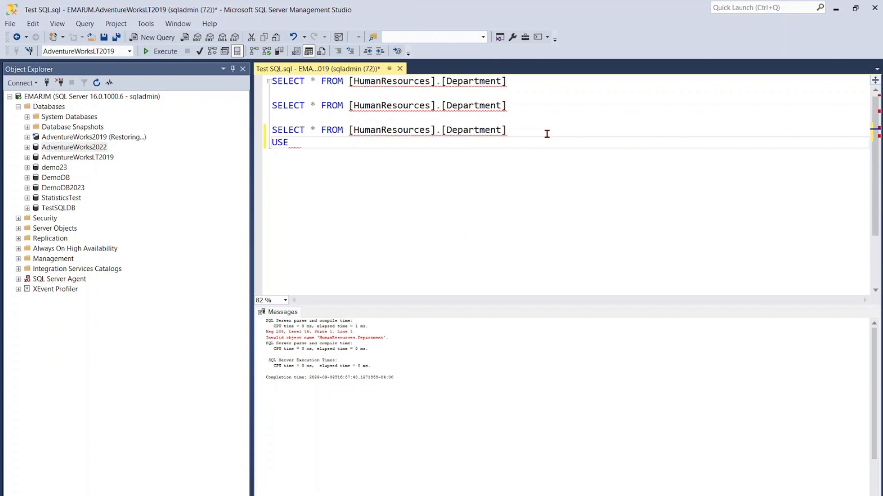
pyautogui.moveTo(79, 148); pyautogui.dragTo(299, 153)
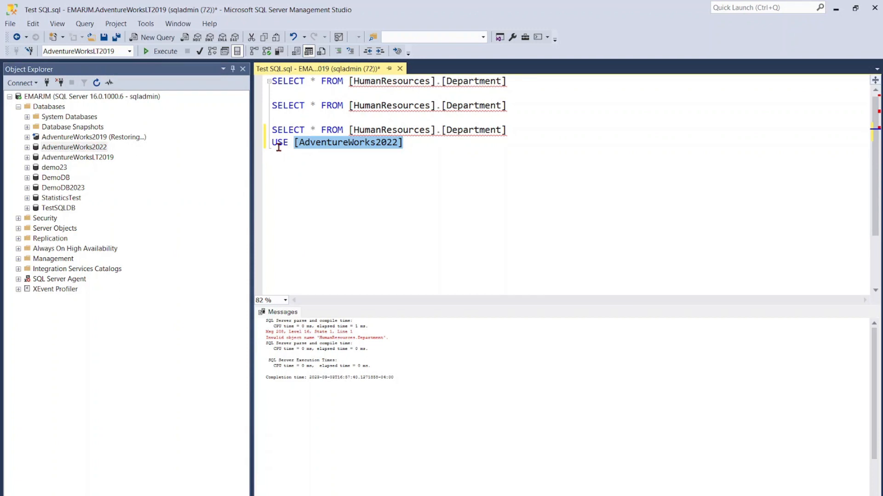
pyautogui.click(407, 146)
# - Execute only the USE [AdventureWorks2022] statement to switch the query's database
pyautogui.moveTo(415, 146); pyautogui.dragTo(271, 143)
pyautogui.click(168, 51)
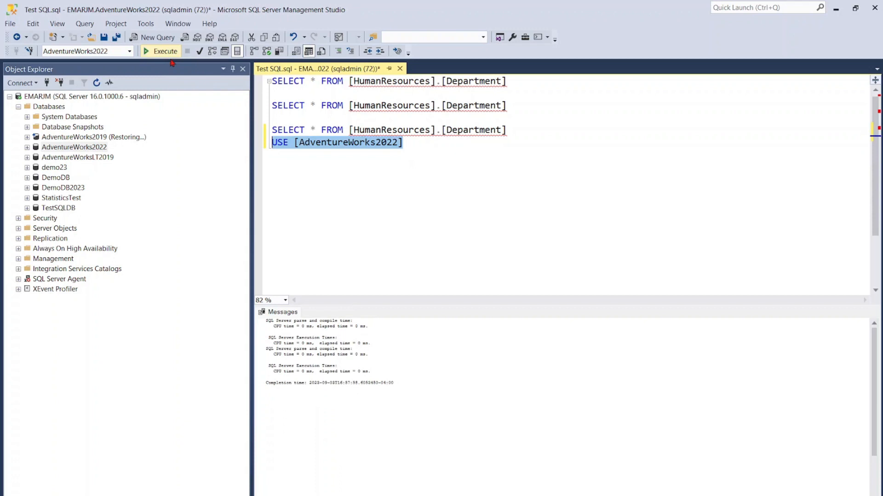
pyautogui.click(281, 147)
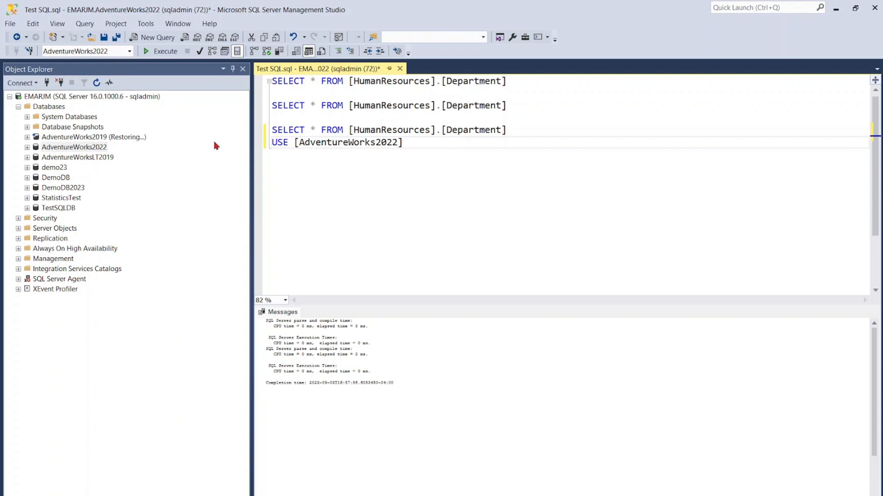
# - Insert a blank line above the USE statement and add SELECT DB_NAME() below it, separated by a blank line
pyautogui.click(272, 143)
pyautogui.press('Return')
pyautogui.click(413, 157)
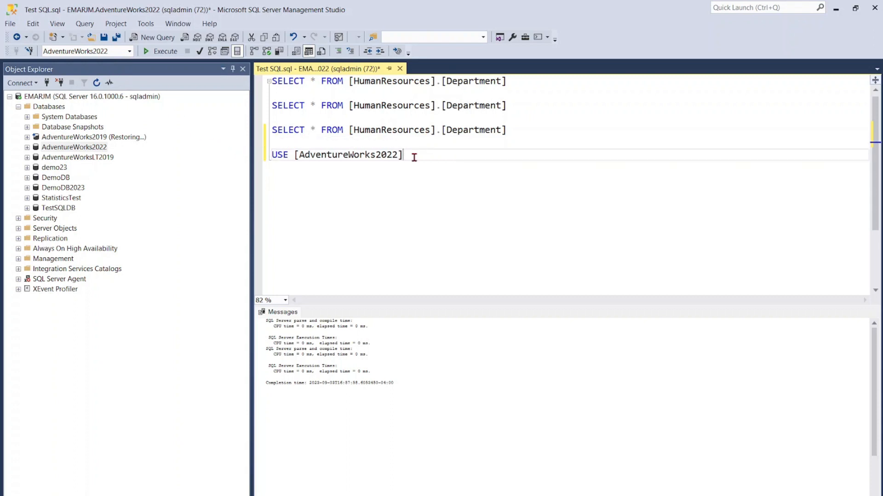
pyautogui.press('Return')
pyautogui.press('Return')
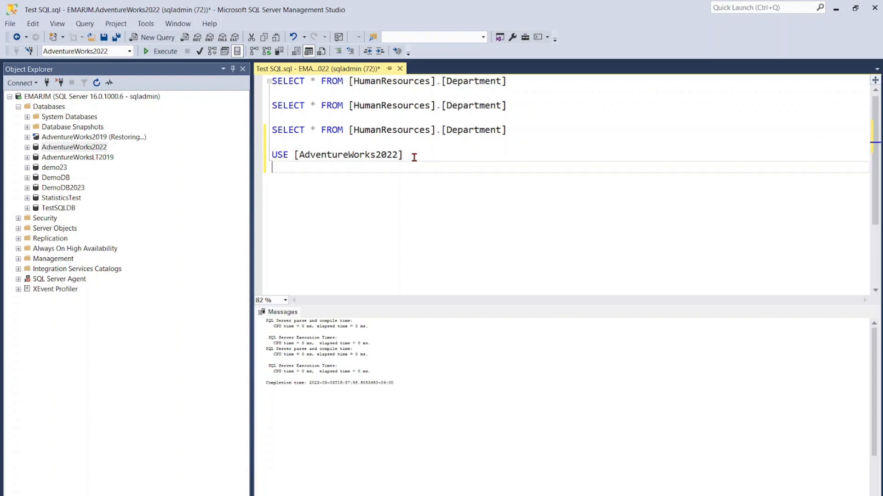
pyautogui.write('SELECT DB')
pyautogui.write('_NAME()')
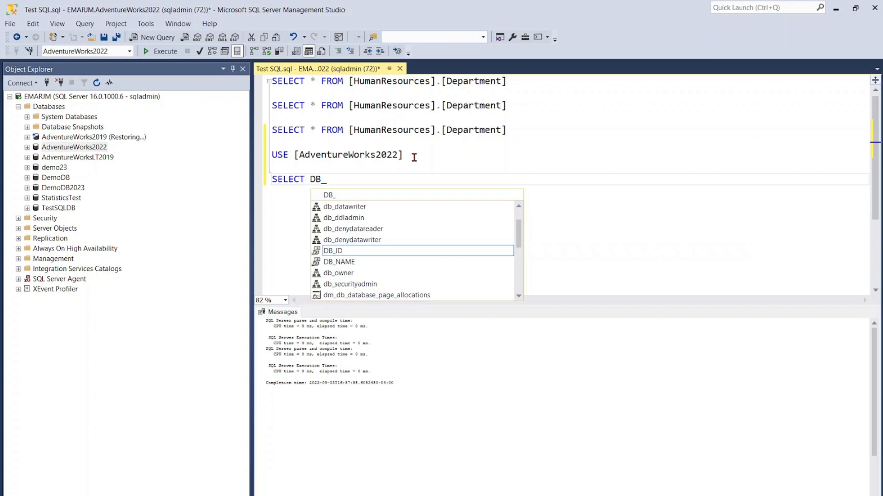
# - Execute only the SELECT DB_NAME() statement and select the returned database name
pyautogui.moveTo(360, 180); pyautogui.dragTo(245, 180)
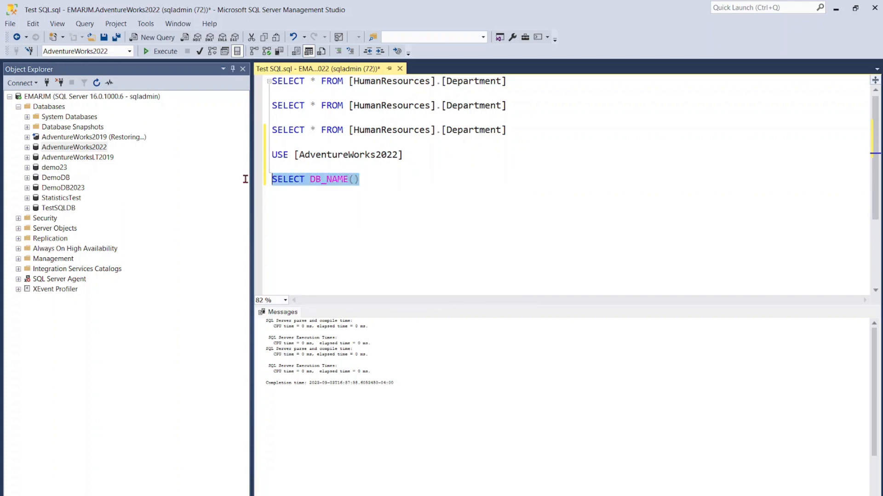
pyautogui.click(164, 53)
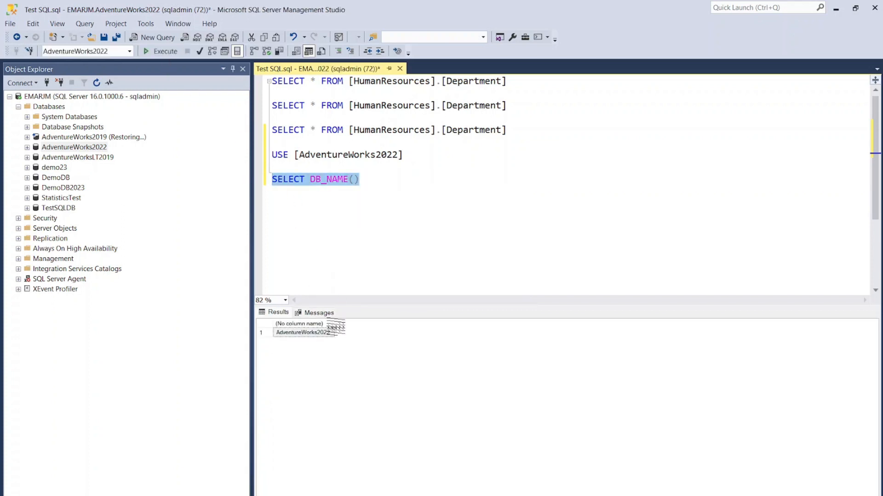
pyautogui.click(322, 333)
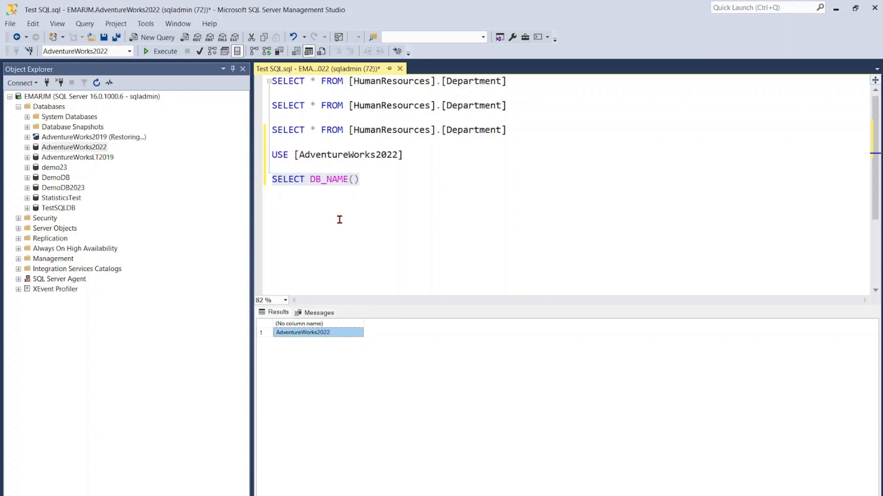
pyautogui.rightClick(328, 182)
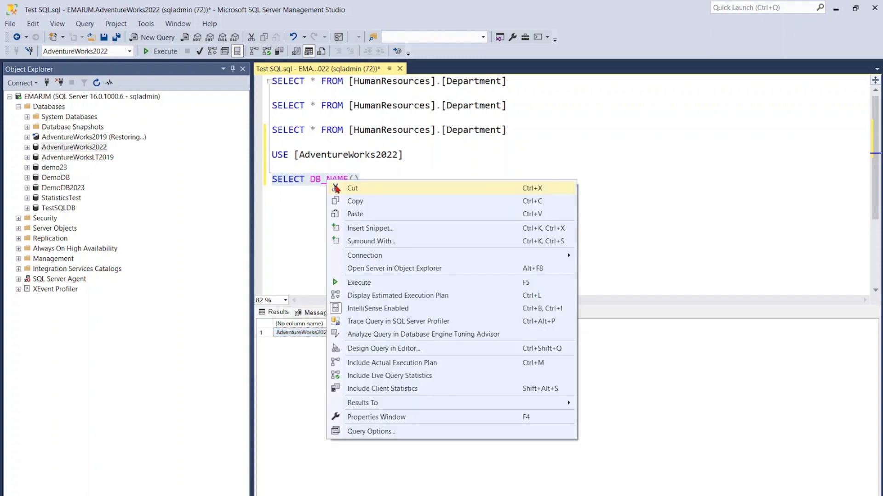
pyautogui.click(353, 203)
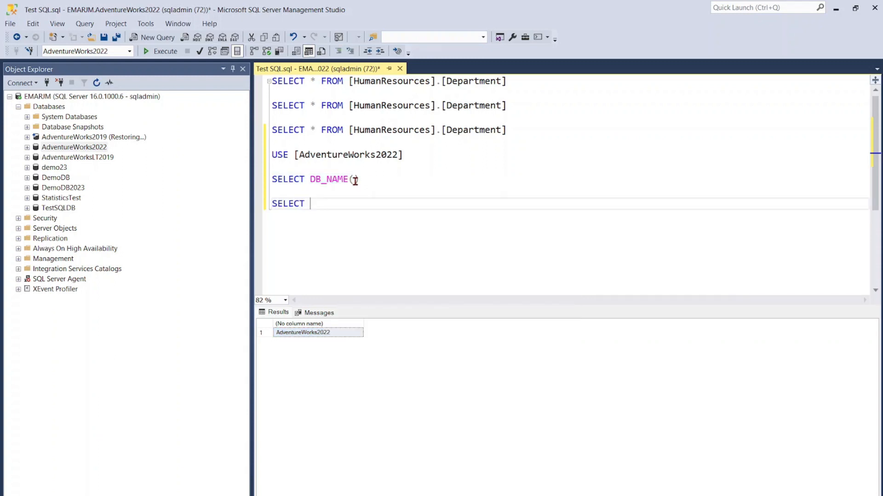
pyautogui.write('@@')
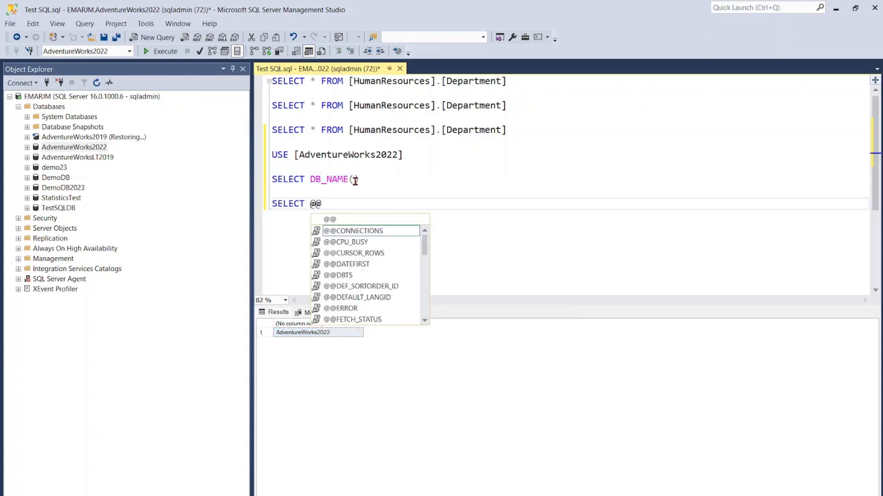
pyautogui.write('V')
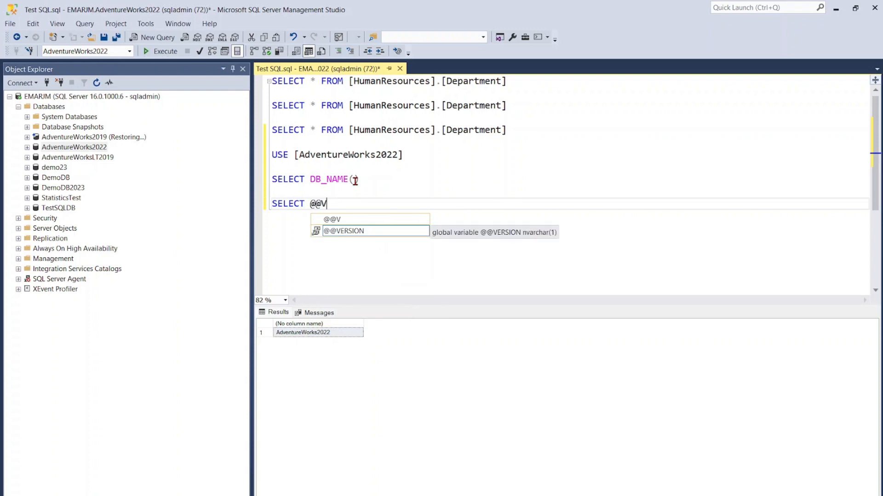
pyautogui.doubleClick(358, 233)
pyautogui.moveTo(372, 205); pyautogui.dragTo(259, 211)
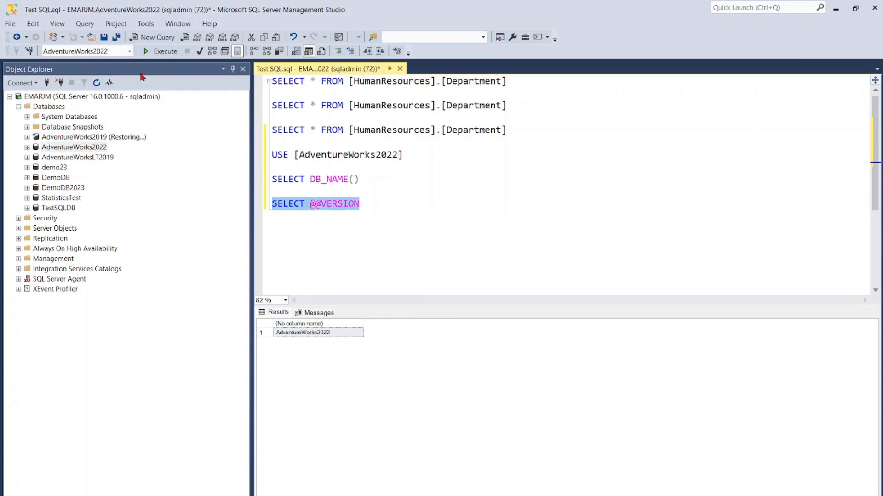
pyautogui.click(158, 51)
pyautogui.moveTo(413, 328); pyautogui.dragTo(788, 367)
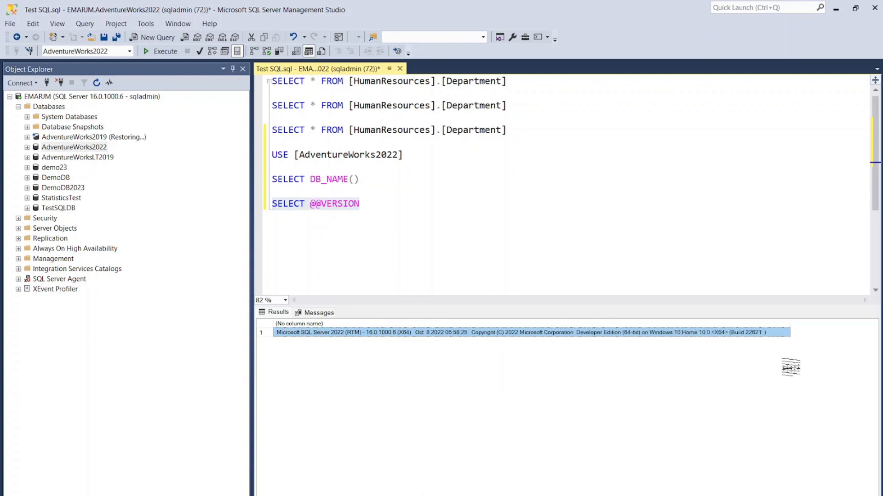
pyautogui.click(381, 205)
pyautogui.press('Return')
pyautogui.press('Return')
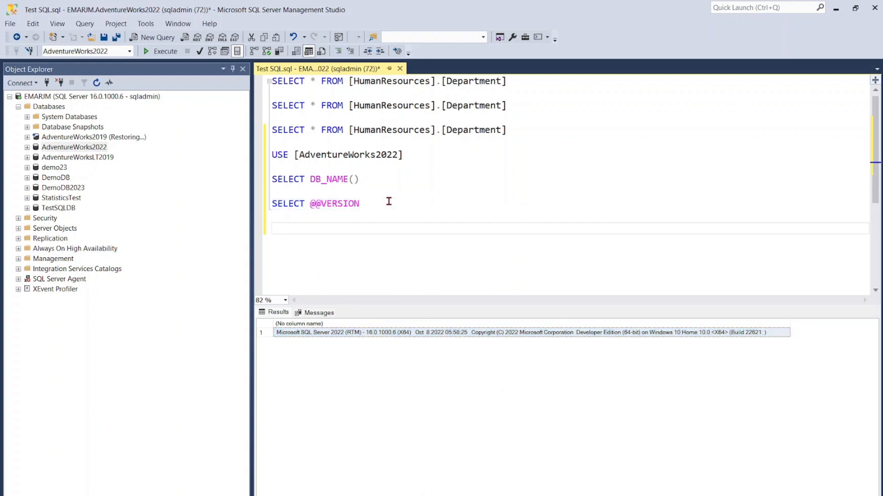
pyautogui.write('SELECT GETDATE()')
# - Execute only the SELECT GETDATE() statement
pyautogui.hotkey('shift', 'Home')
pyautogui.hotkey('shift', 'Up')
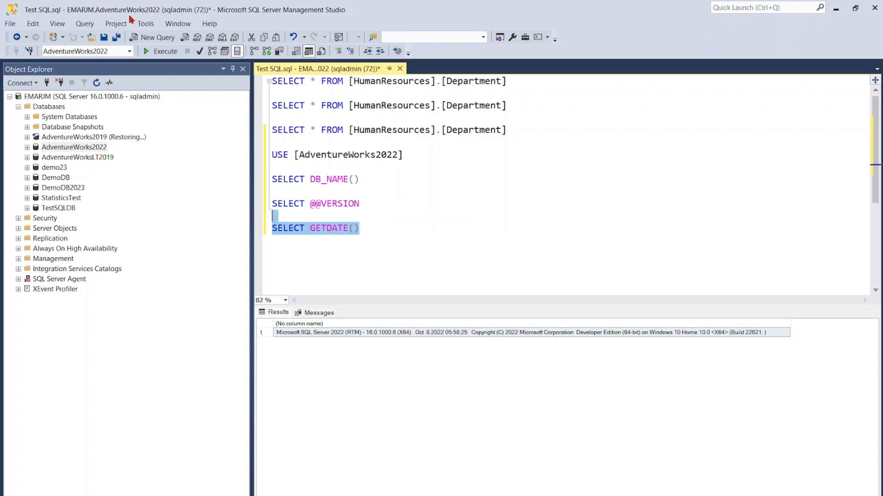
pyautogui.click(162, 53)
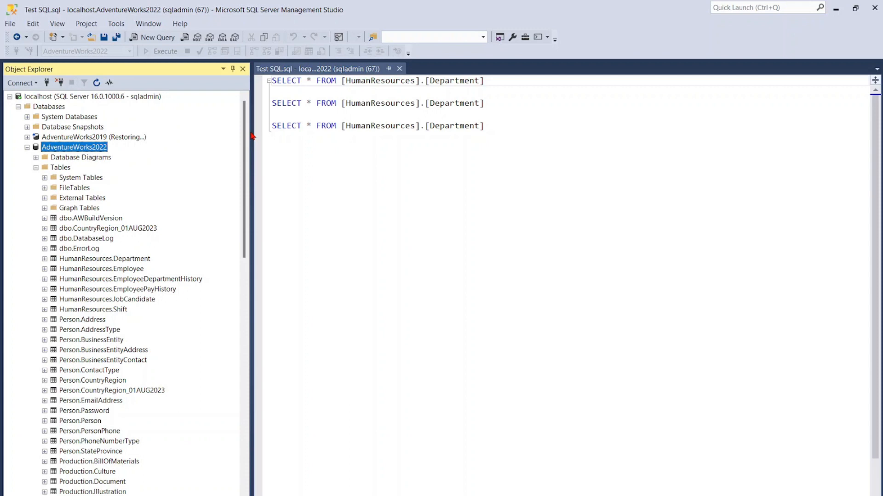
# - Create a new database named TestSQLDB on the localhost server with default settings and locate it among the databases
pyautogui.rightClick(50, 108)
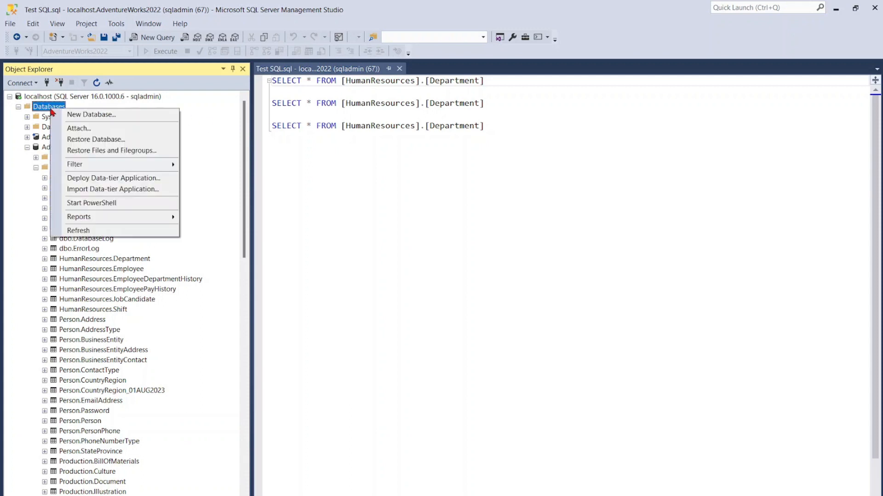
pyautogui.click(77, 114)
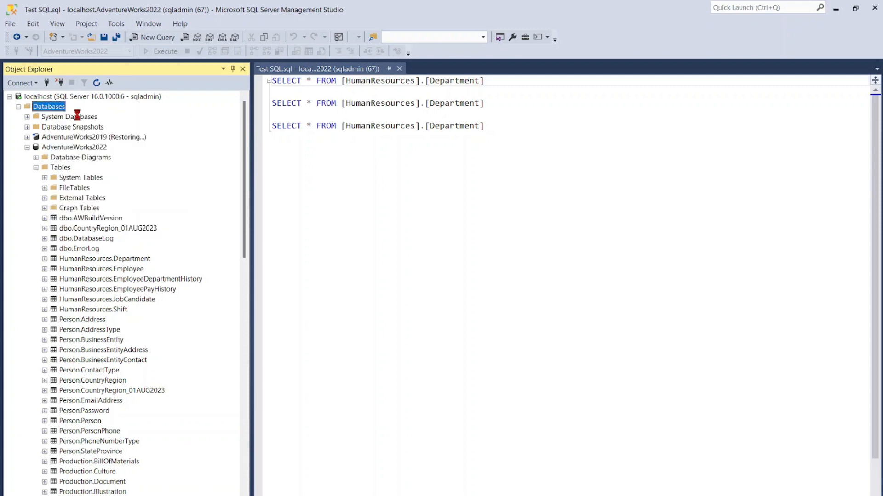
pyautogui.write('D')
pyautogui.press('BackSpace')
pyautogui.write('Test')
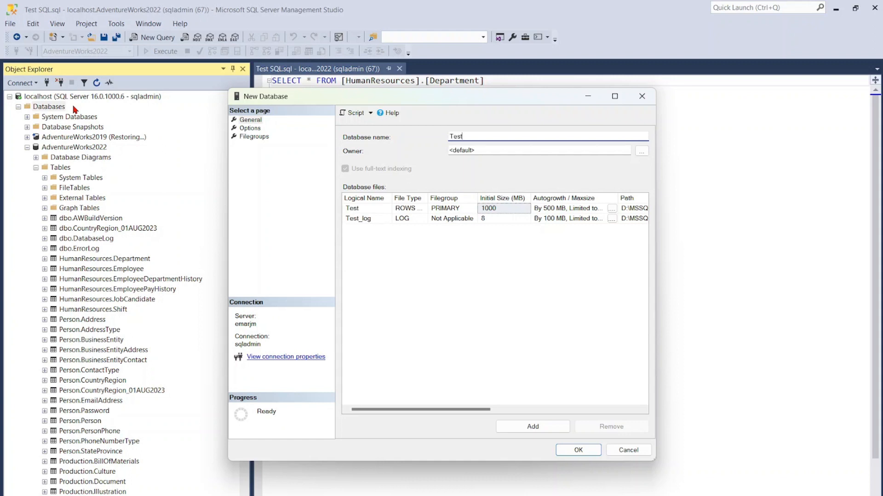
pyautogui.write('SQLDB')
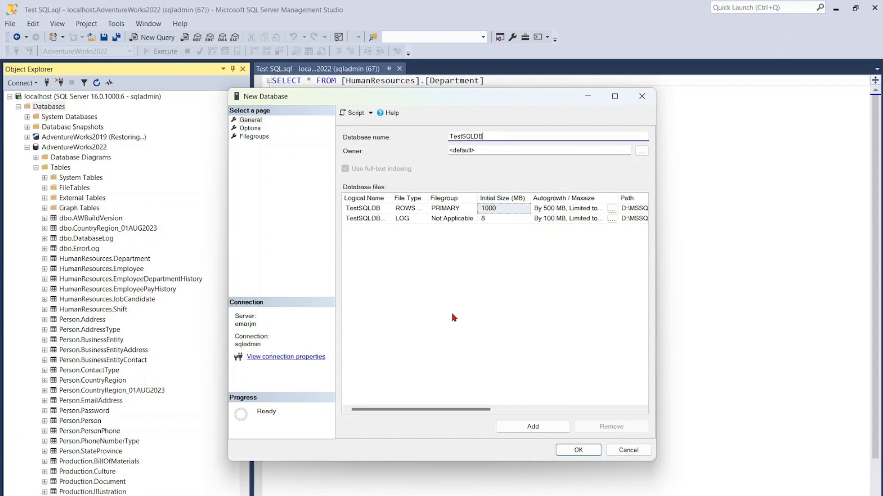
pyautogui.click(580, 451)
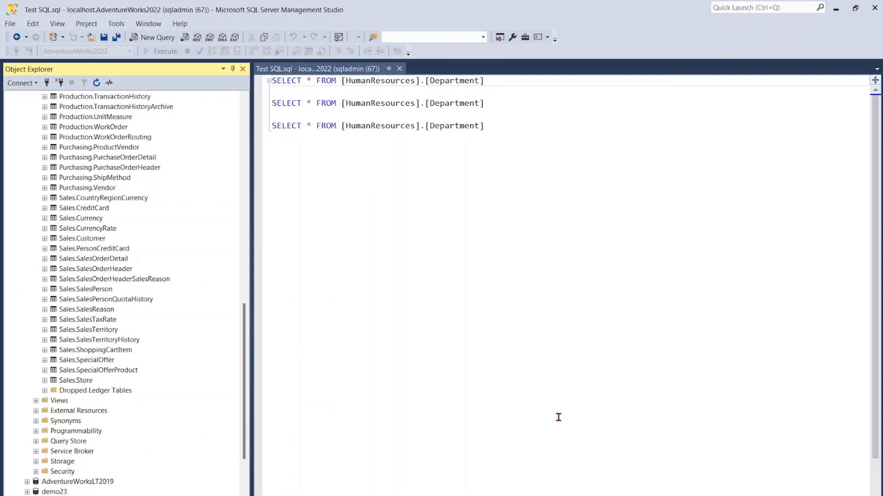
pyautogui.scroll(-2, 84, 422)
pyautogui.scroll(-4, 84, 422)
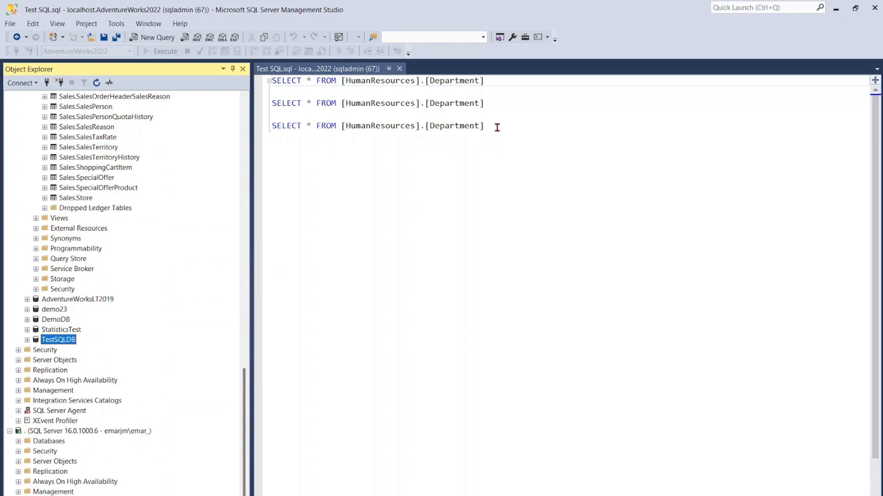
# - Replace all the SELECT statements in the query with CREATE DATABASE DemoDB2023
pyautogui.moveTo(505, 127); pyautogui.dragTo(268, 83)
pyautogui.write('CREATE DATA')
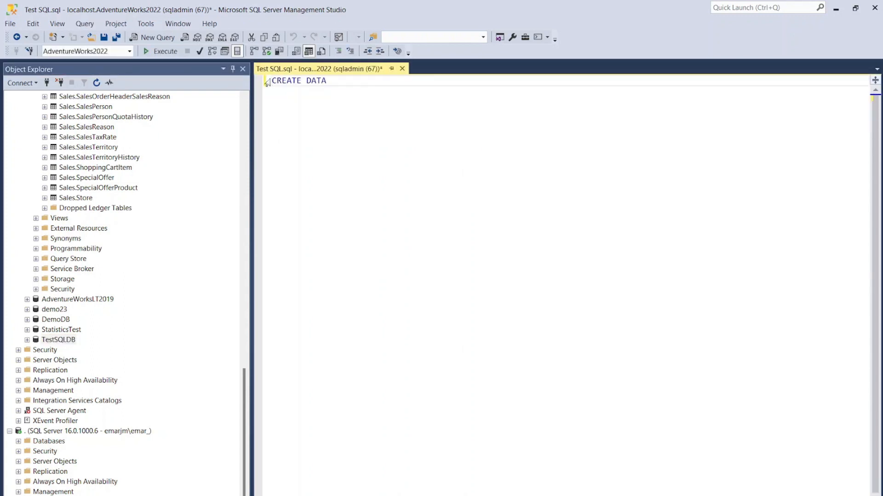
pyautogui.write('BASE DemoDB2023')
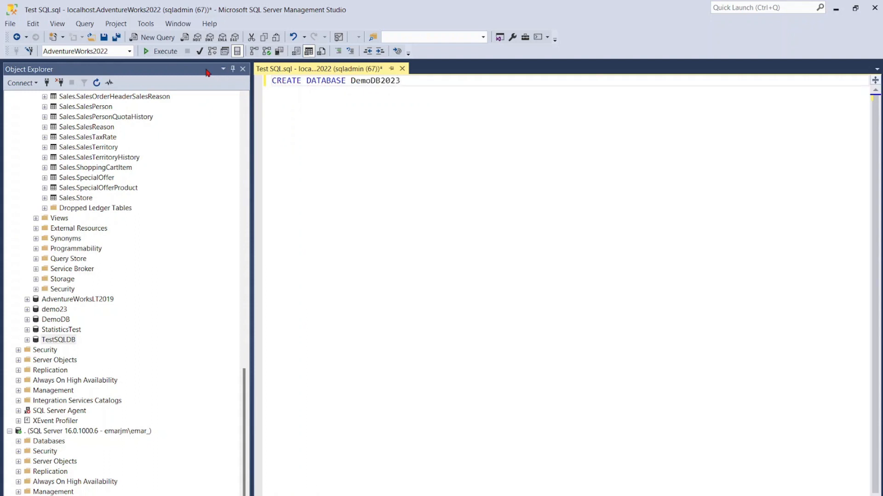
# - Execute the CREATE DATABASE statement, then collapse AdventureWorks2022 and refresh the localhost server's databases
pyautogui.click(159, 51)
pyautogui.scroll(5, 109, 102)
pyautogui.scroll(19, 53, 134)
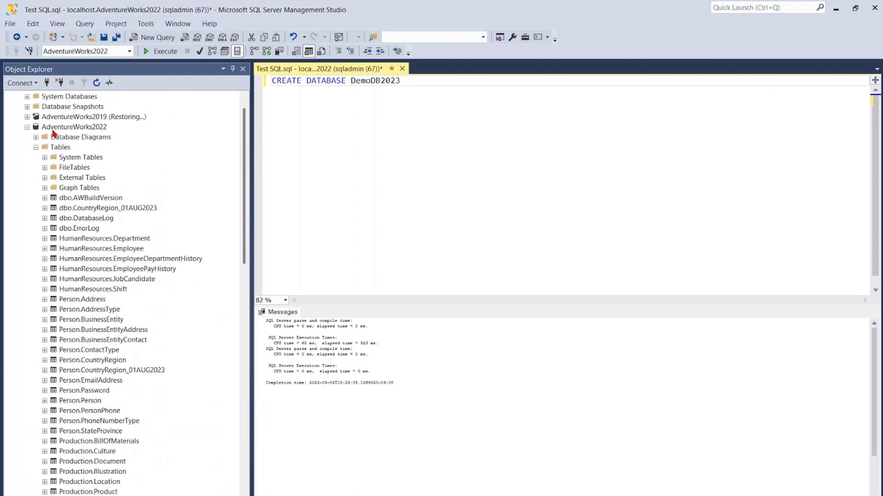
pyautogui.click(27, 127)
pyautogui.rightClick(43, 110)
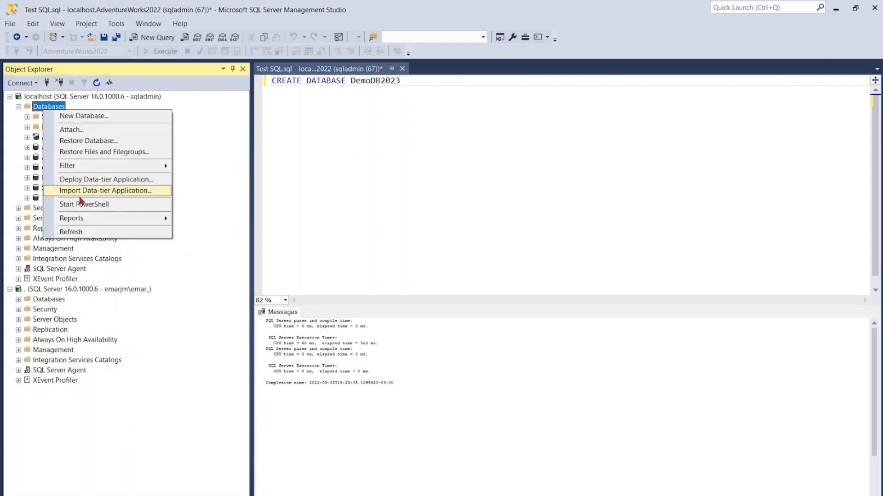
pyautogui.click(60, 230)
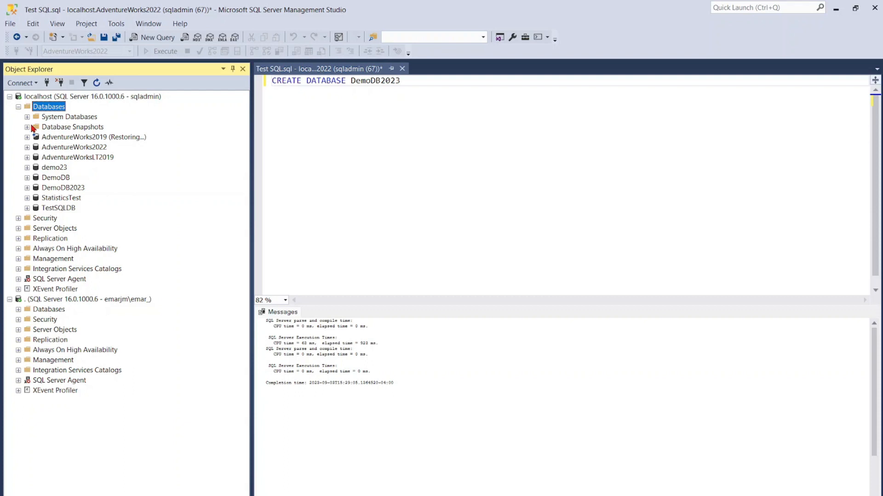
# - Collapse the localhost server's databases and view its server-level logins under Security
pyautogui.click(19, 108)
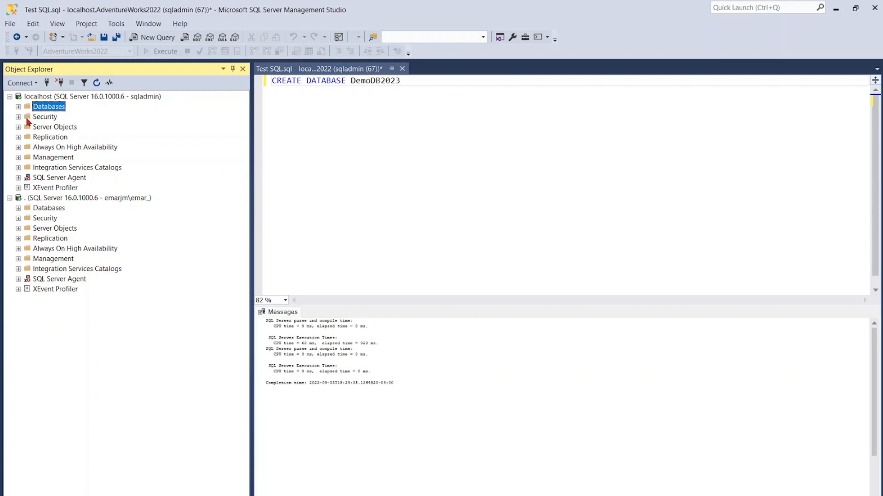
pyautogui.click(18, 117)
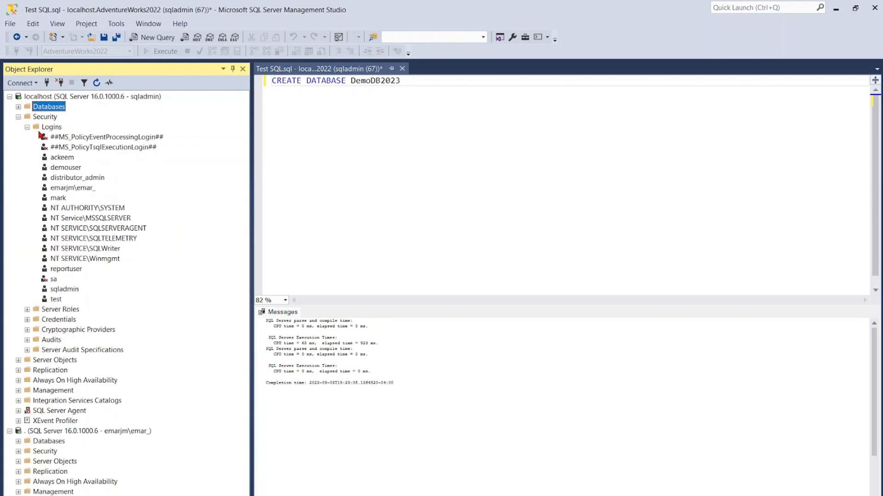
pyautogui.click(19, 117)
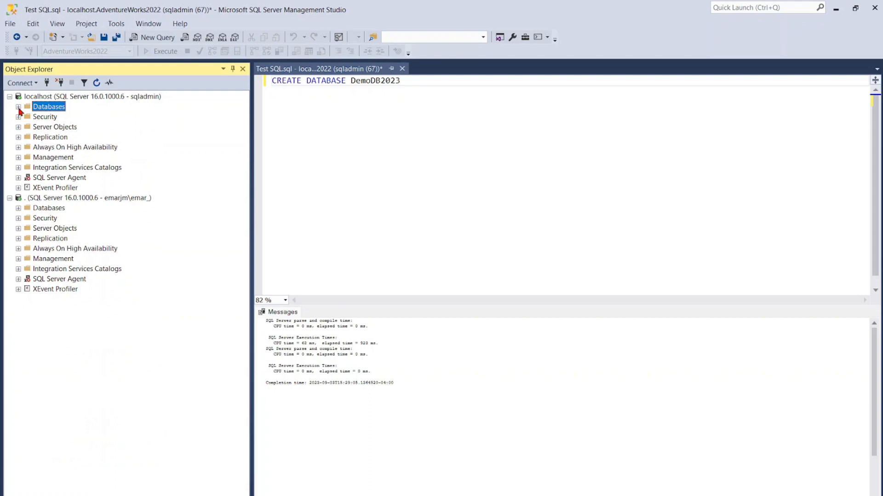
# - View the database users under AdventureWorks2022's Security folder, then collapse that database
pyautogui.click(18, 106)
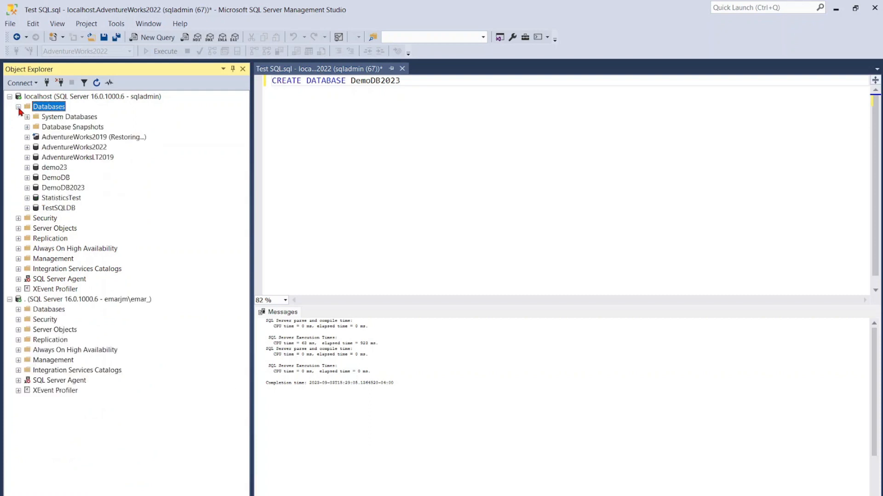
pyautogui.click(27, 147)
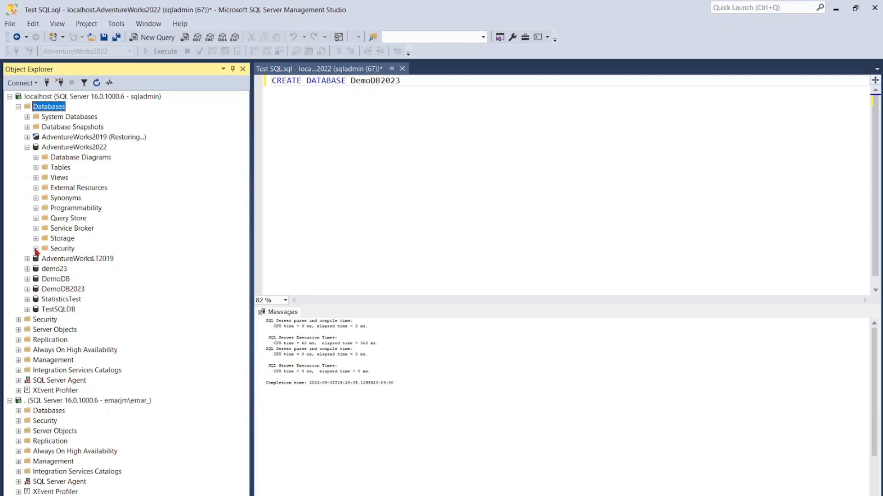
pyautogui.click(36, 249)
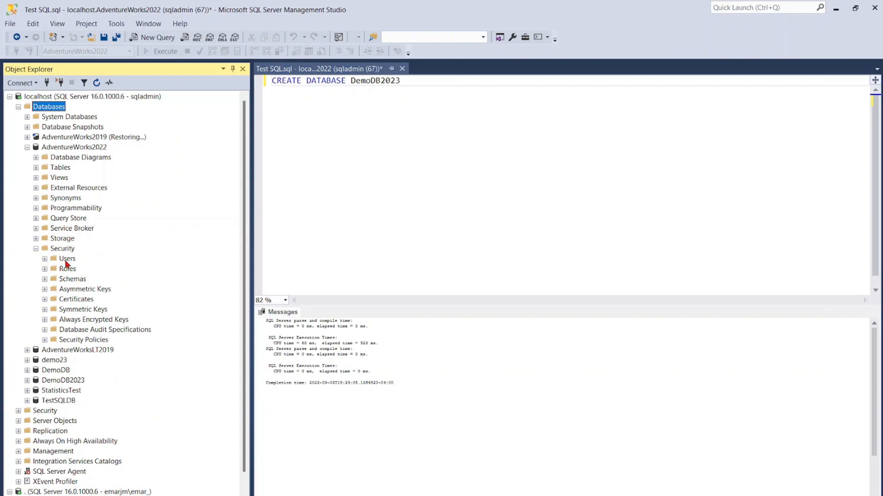
pyautogui.click(44, 258)
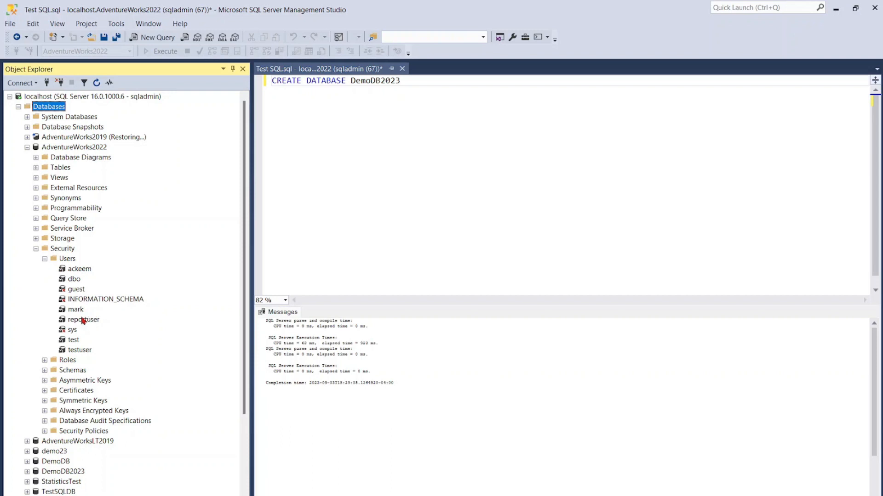
pyautogui.click(27, 147)
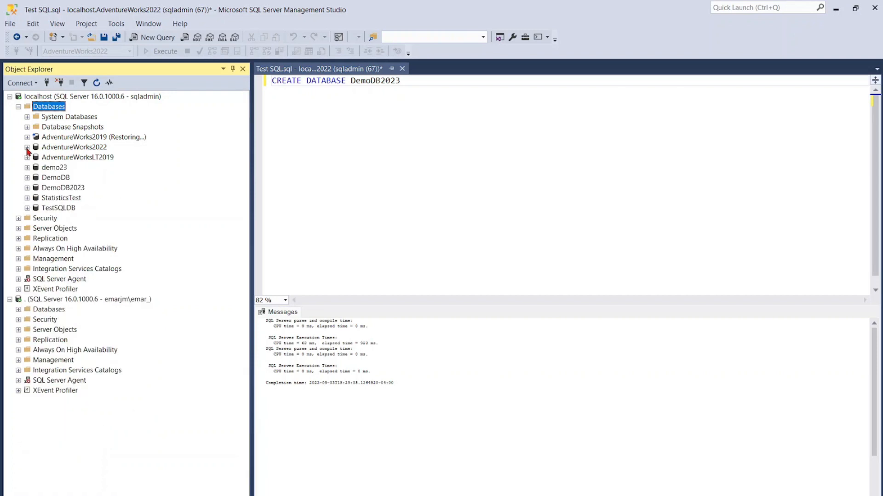
# - View the database users under DemoDB2023's Security folder, then collapse the localhost server's databases
pyautogui.click(27, 187)
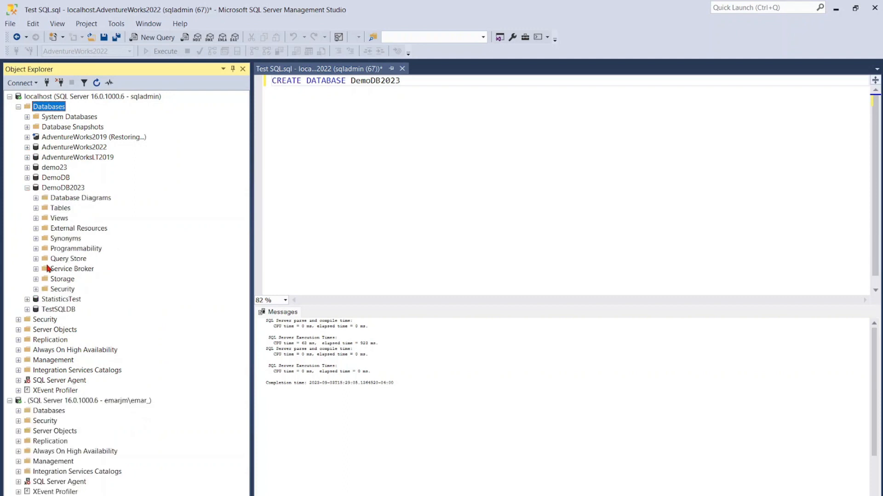
pyautogui.click(36, 289)
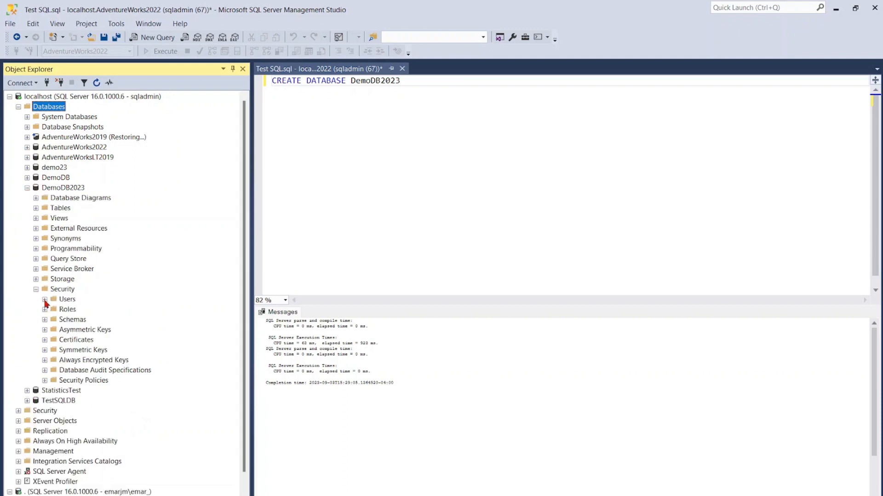
pyautogui.click(45, 299)
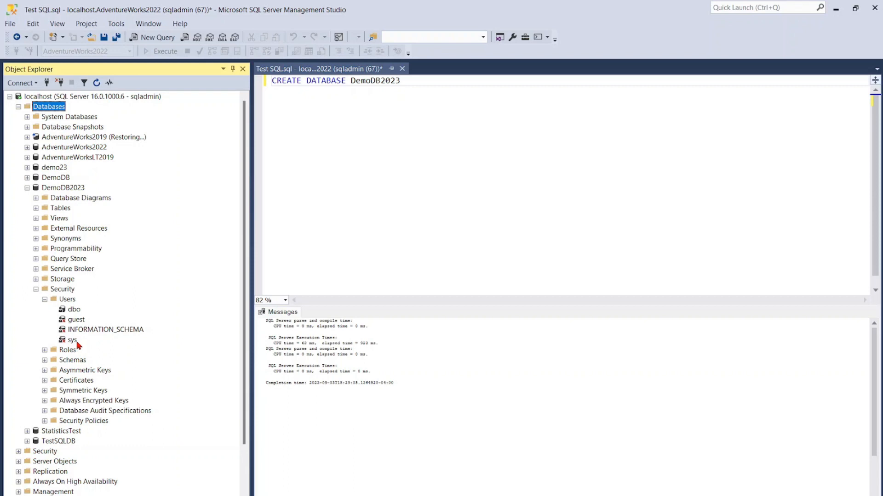
pyautogui.click(18, 107)
# - Start a new login on the localhost server named demouser2023 that uses SQL Server authentication
pyautogui.rightClick(34, 121)
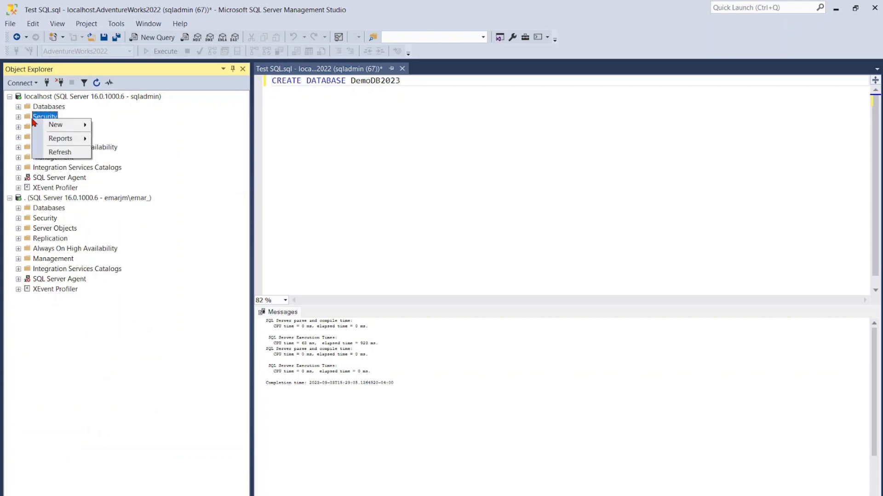
pyautogui.moveTo(72, 124)
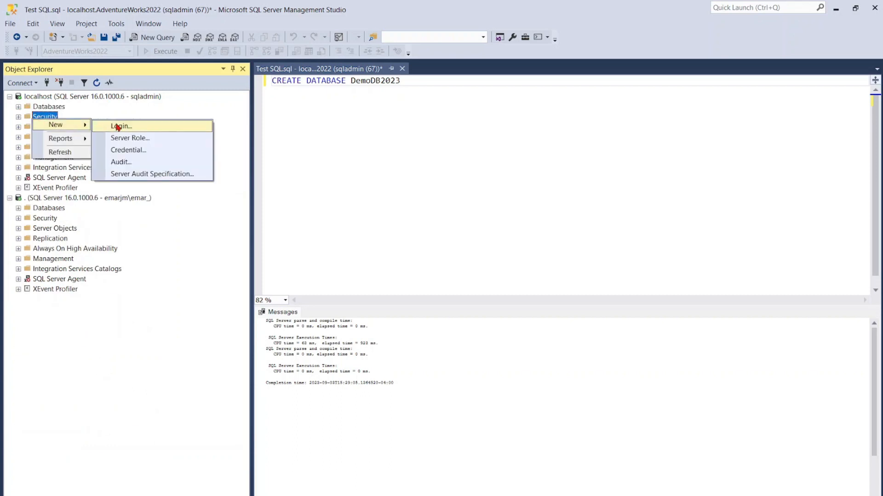
pyautogui.click(114, 127)
pyautogui.write('de')
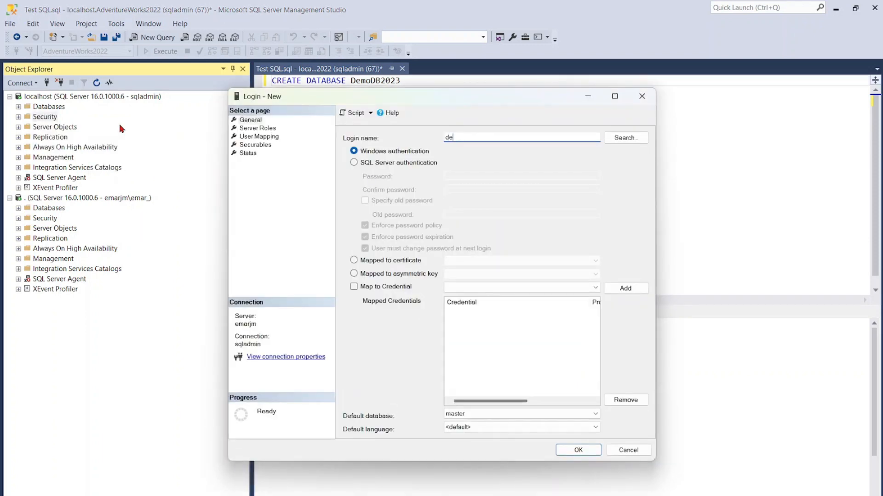
pyautogui.write(' o')
pyautogui.write('moruse')
pyautogui.write('r2023')
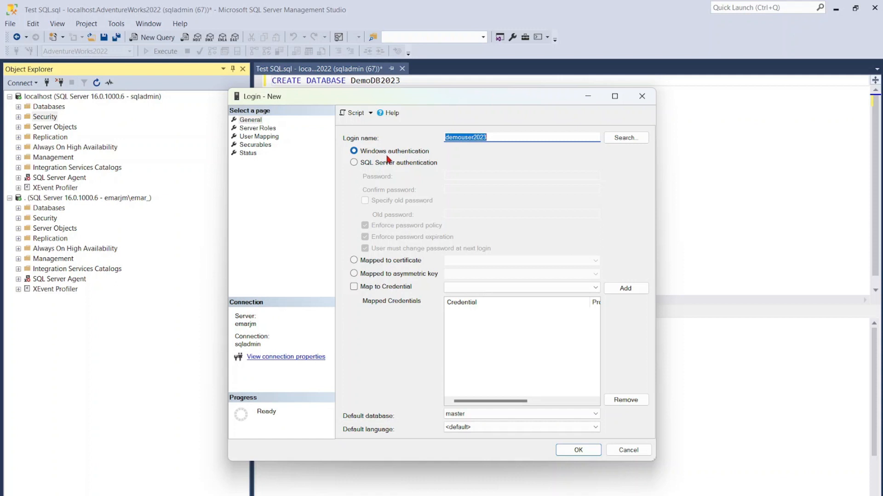
pyautogui.click(357, 165)
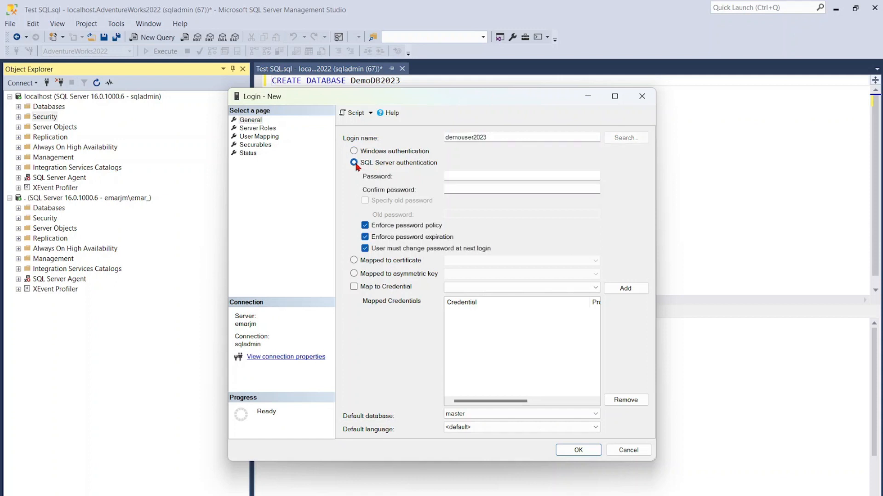
# - Enter and confirm the new login's password, and turn off password policy enforcement
pyautogui.click(447, 175)
pyautogui.hotkey('ctrl', 'v')
pyautogui.click(450, 189)
pyautogui.hotkey('ctrl', 'v')
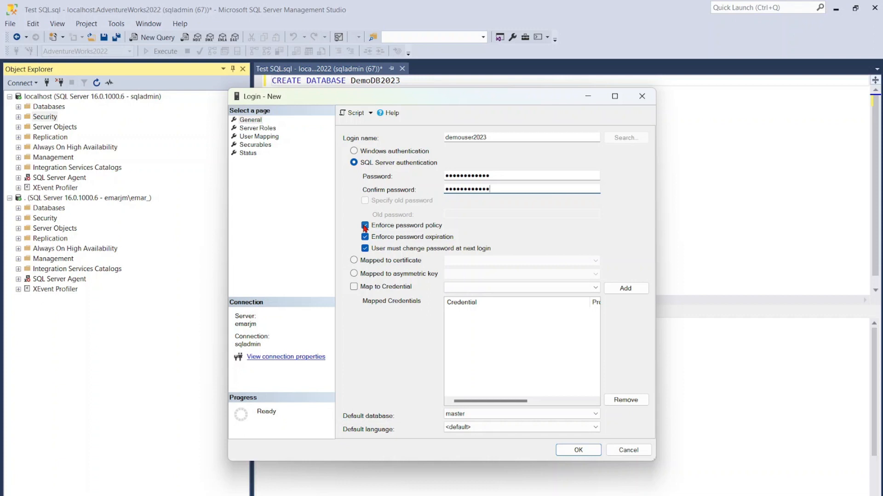
pyautogui.click(365, 226)
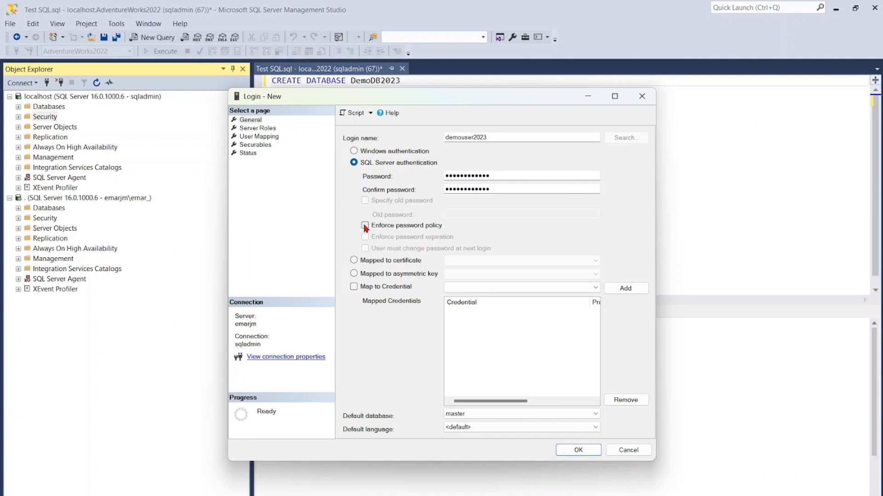
# - Map the new login to the DemoDB2023 database and script the action to a new query window
pyautogui.click(256, 129)
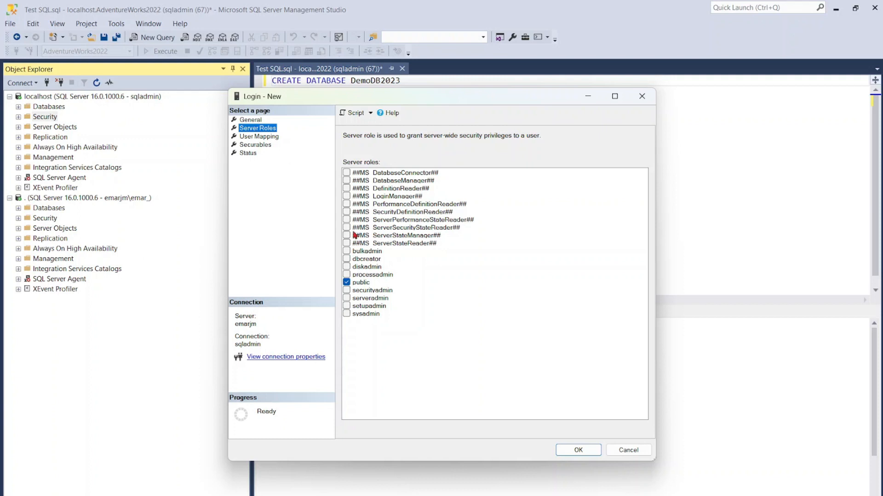
pyautogui.click(256, 137)
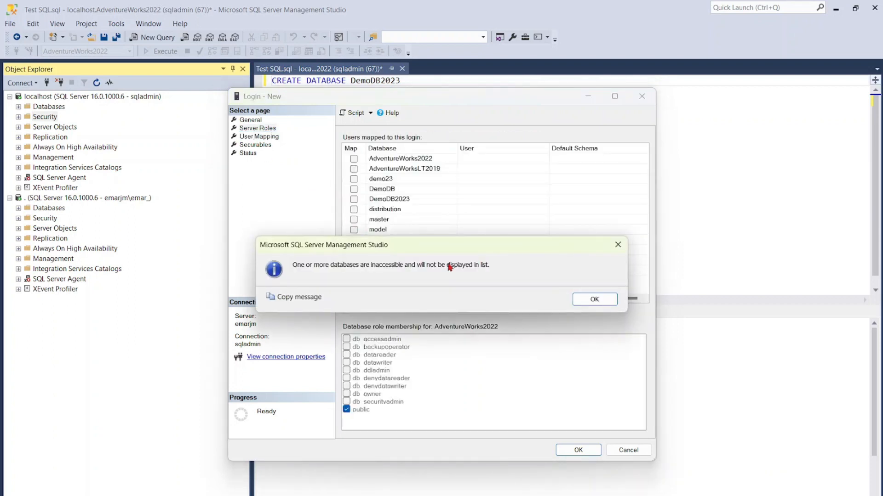
pyautogui.click(595, 300)
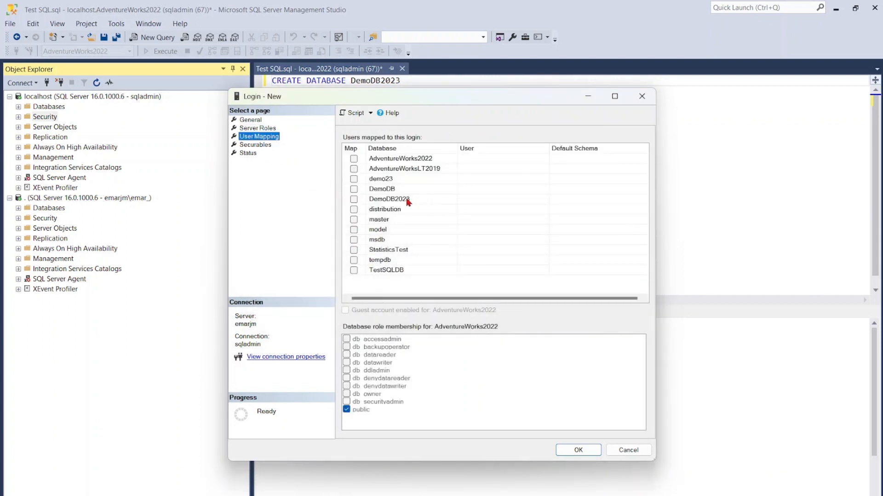
pyautogui.click(354, 200)
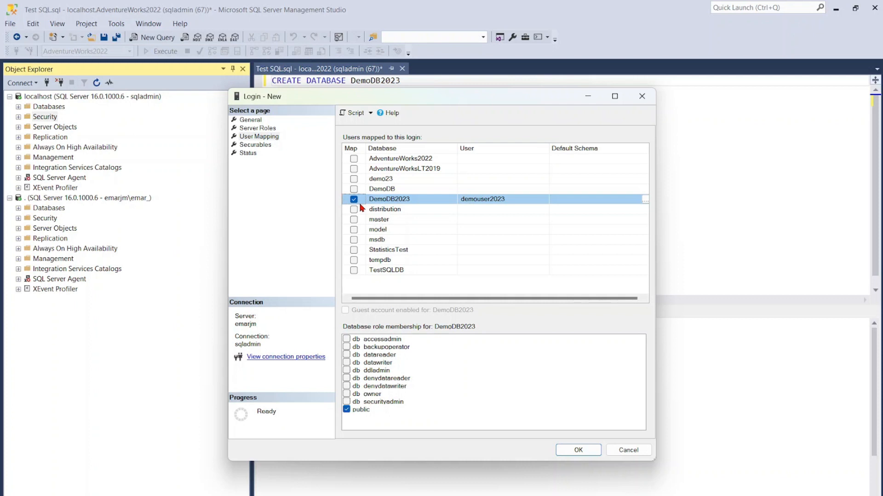
pyautogui.click(370, 113)
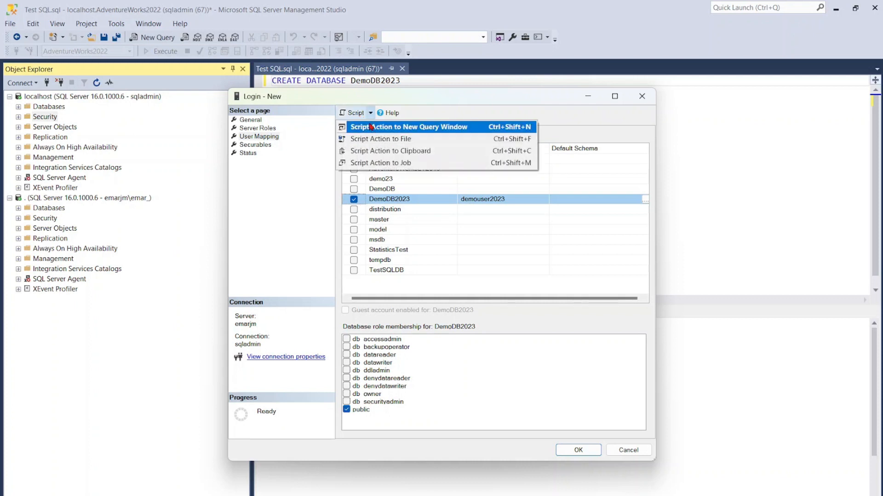
pyautogui.click(375, 127)
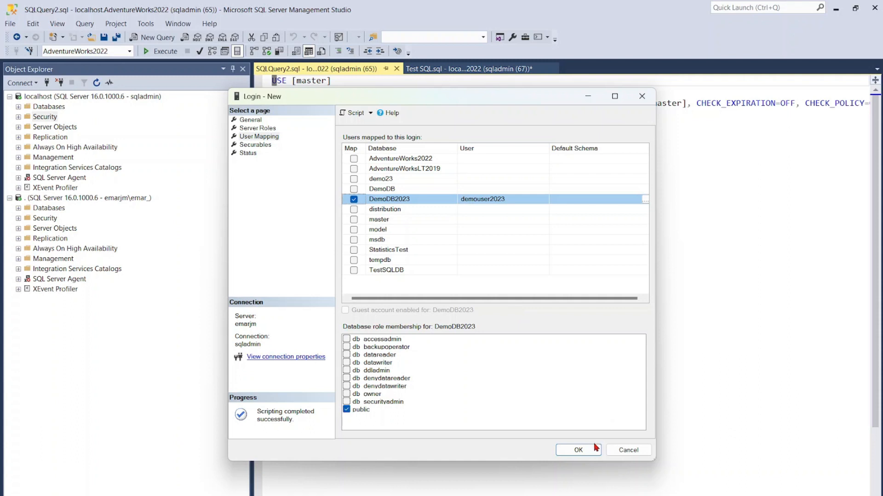
# - Grant the login db_datareader membership in DemoDB2023 and script the updated action to another new query window
pyautogui.click(363, 357)
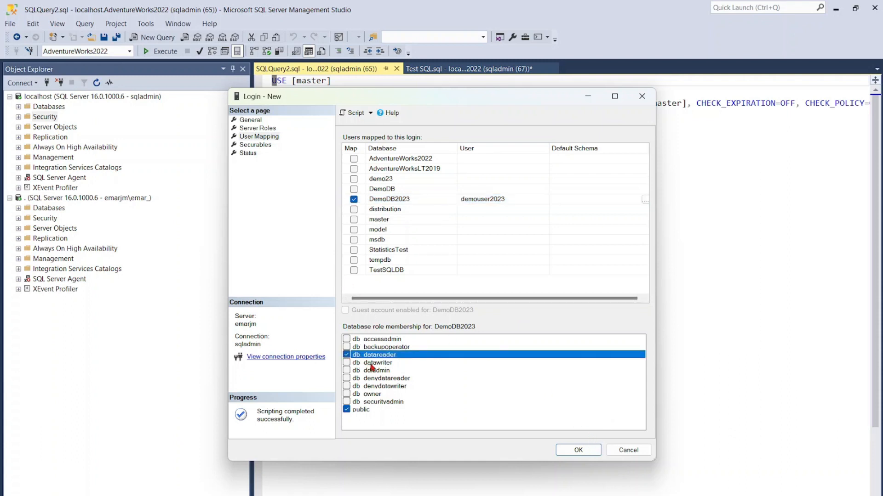
pyautogui.click(370, 113)
pyautogui.click(375, 119)
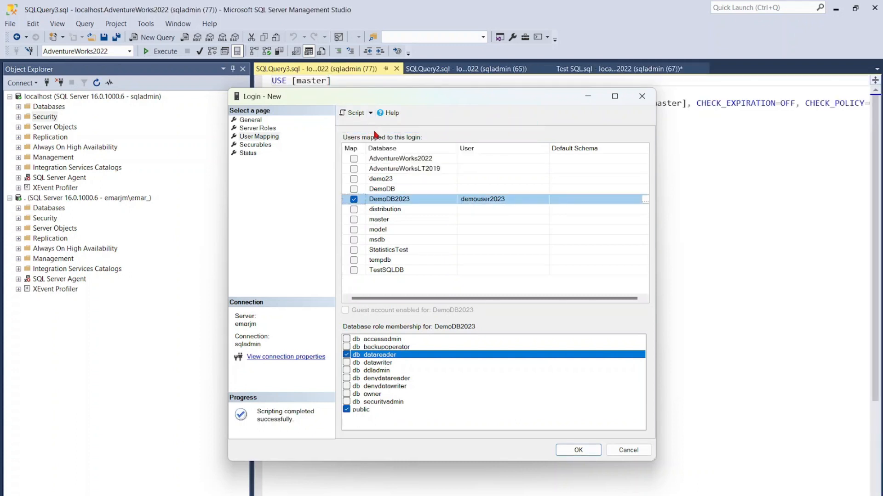
# - Create the configured login and refresh the localhost server's Logins list, with the DemoDB2023 database collapsed
pyautogui.click(578, 450)
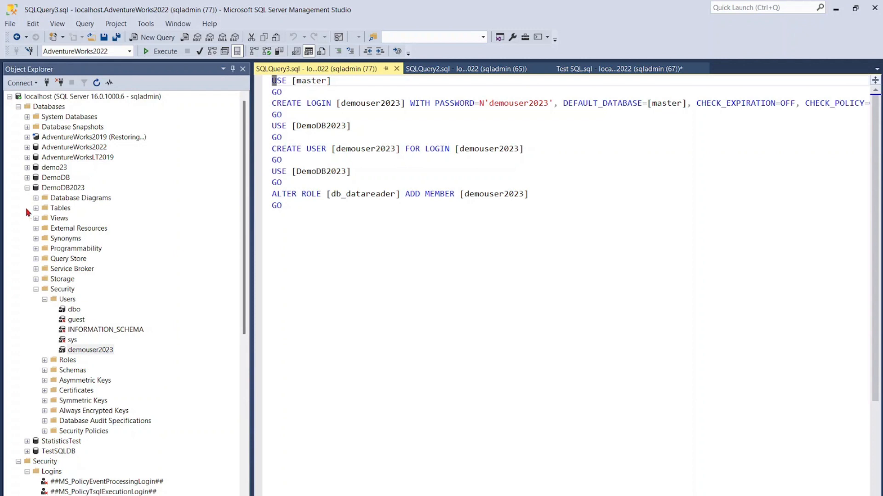
pyautogui.click(27, 187)
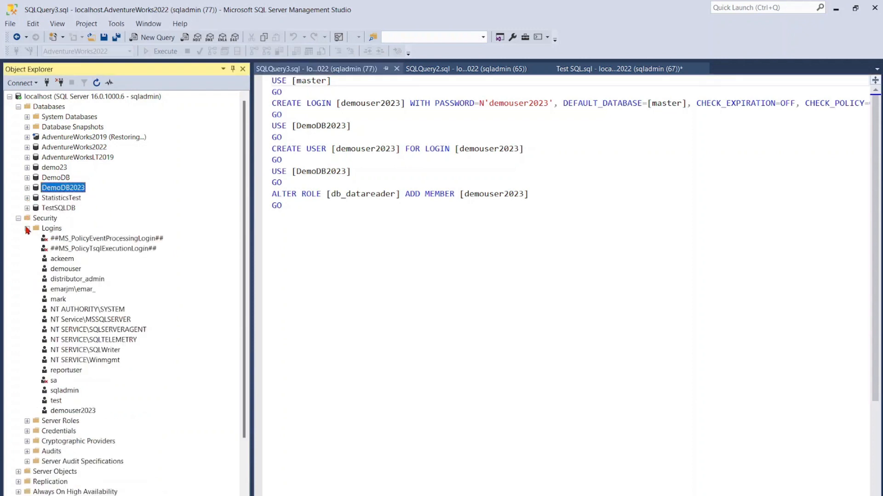
pyautogui.rightClick(41, 229)
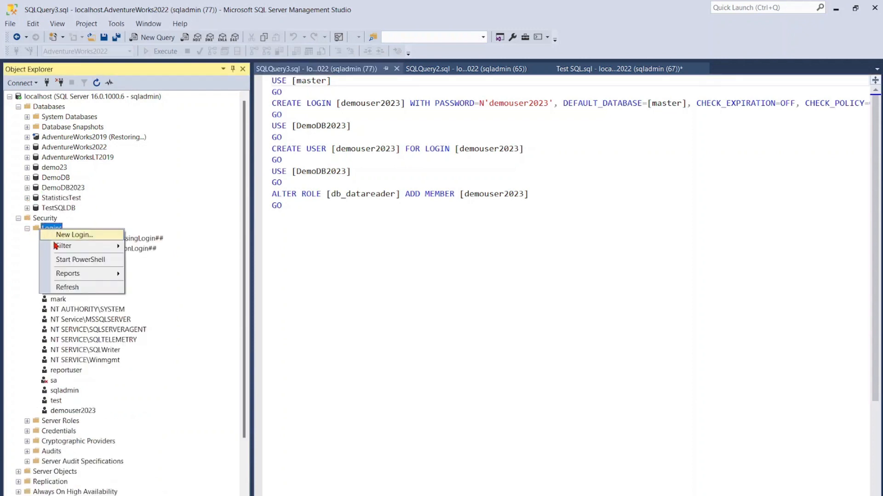
pyautogui.click(66, 287)
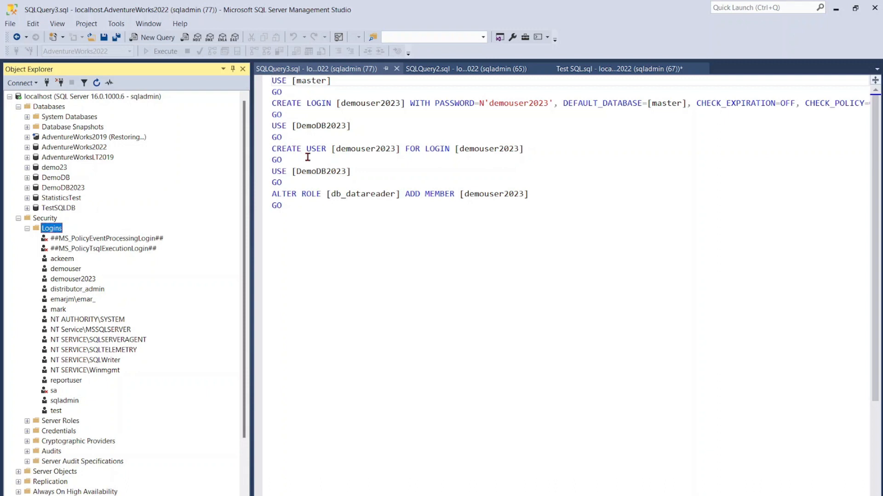
# - Connect to the localhost database engine using SQL Server Authentication with the demouser2023 login and its password
pyautogui.click(20, 84)
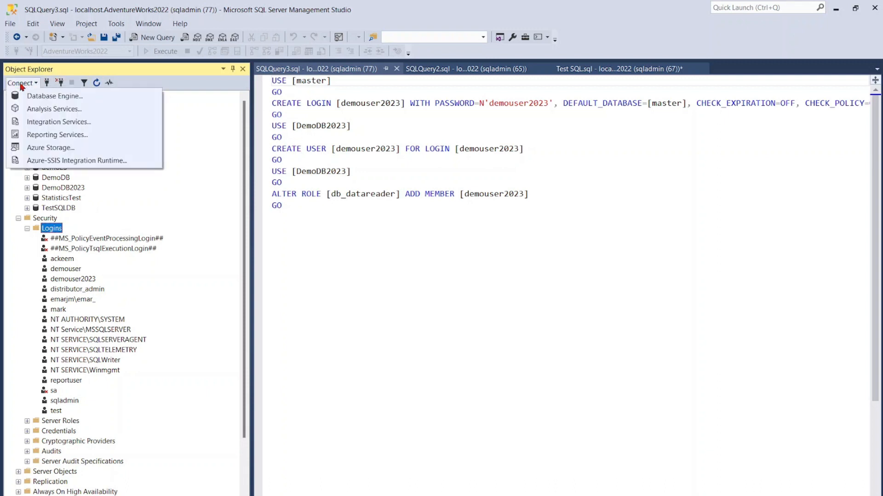
pyautogui.click(45, 96)
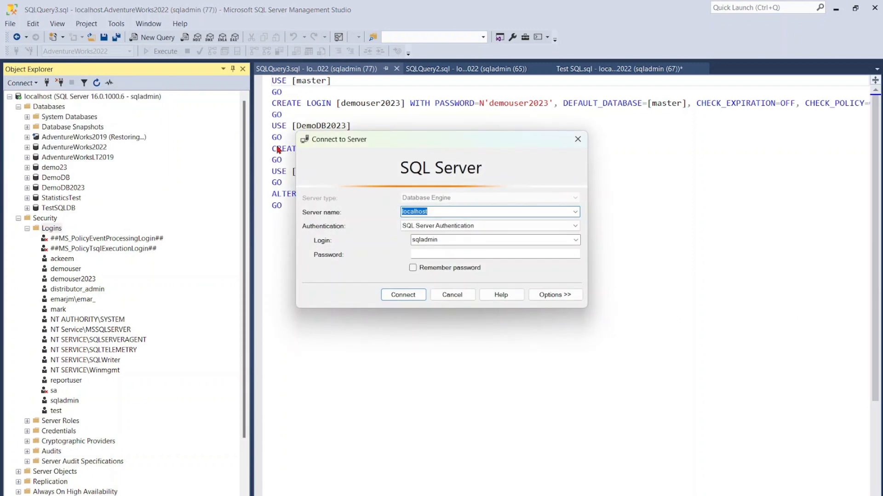
pyautogui.click(428, 239)
pyautogui.write('demouser2023')
pyautogui.click(423, 253)
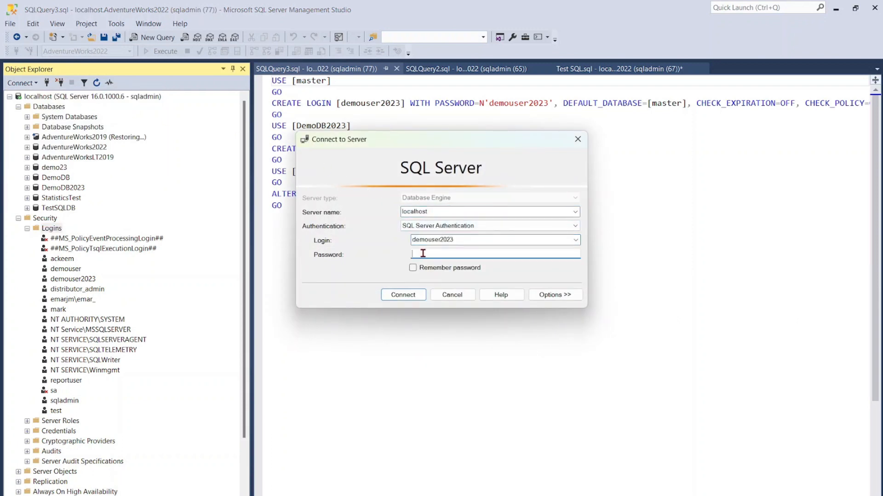
pyautogui.write('demouser2023')
pyautogui.click(413, 295)
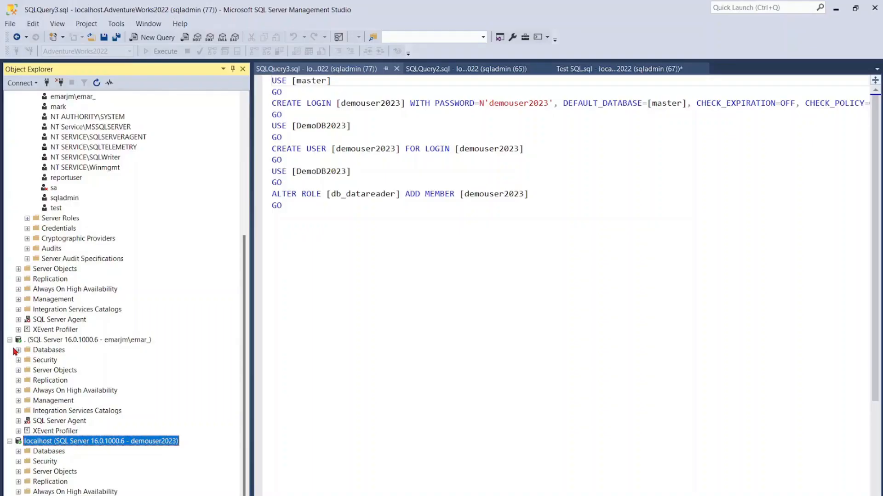
# - Collapse the Windows-authenticated "." server and the localhost server connected as sqladmin
pyautogui.click(10, 340)
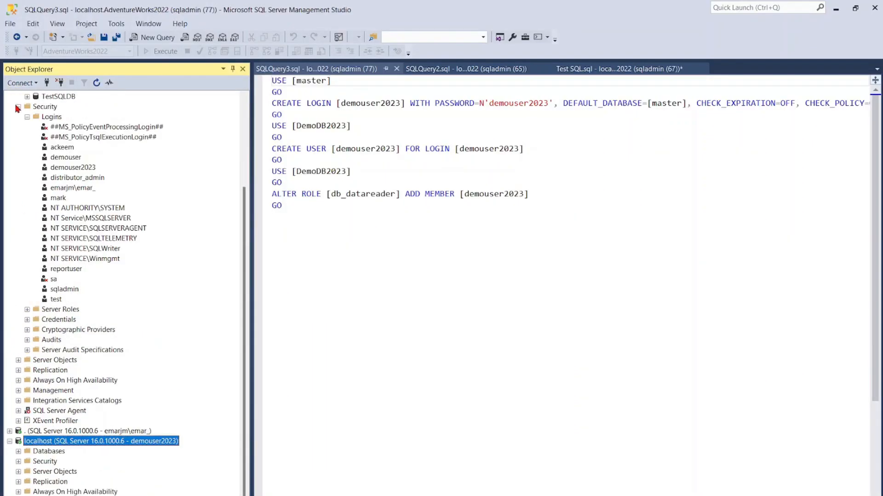
pyautogui.scroll(4, 15, 104)
pyautogui.click(10, 97)
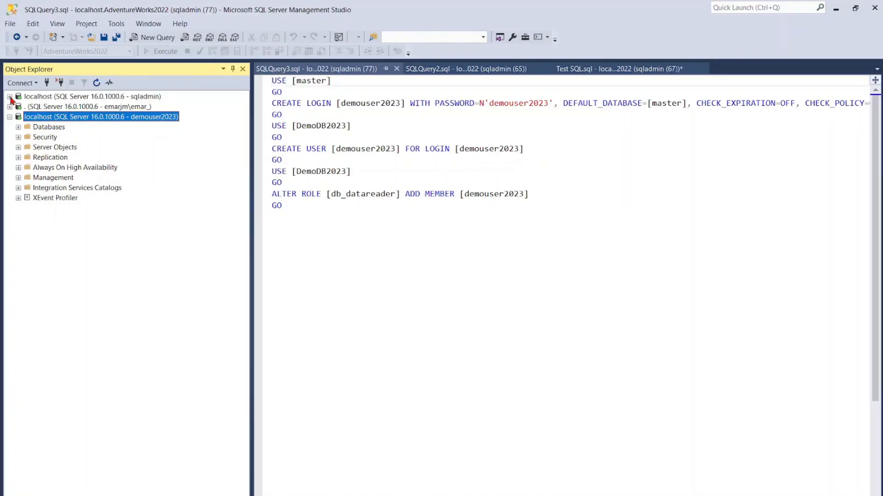
# - Start a backup of AdventureWorks2022 on the sqladmin localhost connection, reviewing the backup types and keeping Full
pyautogui.click(10, 97)
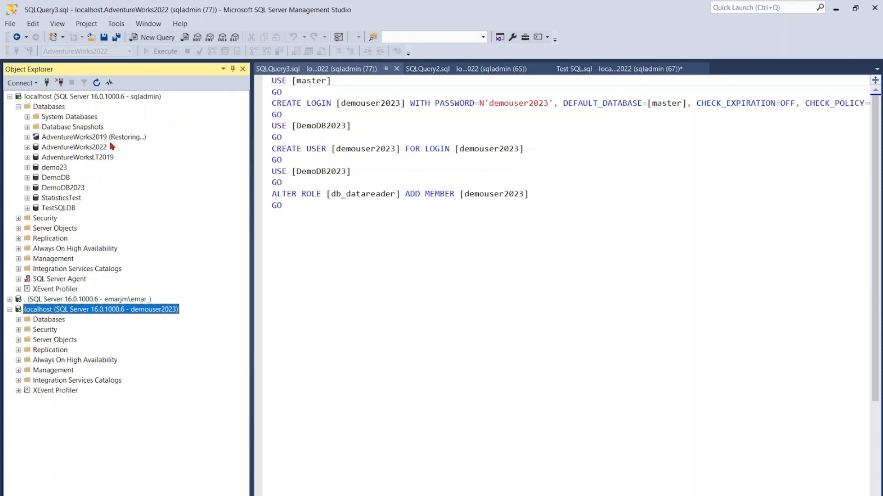
pyautogui.rightClick(65, 148)
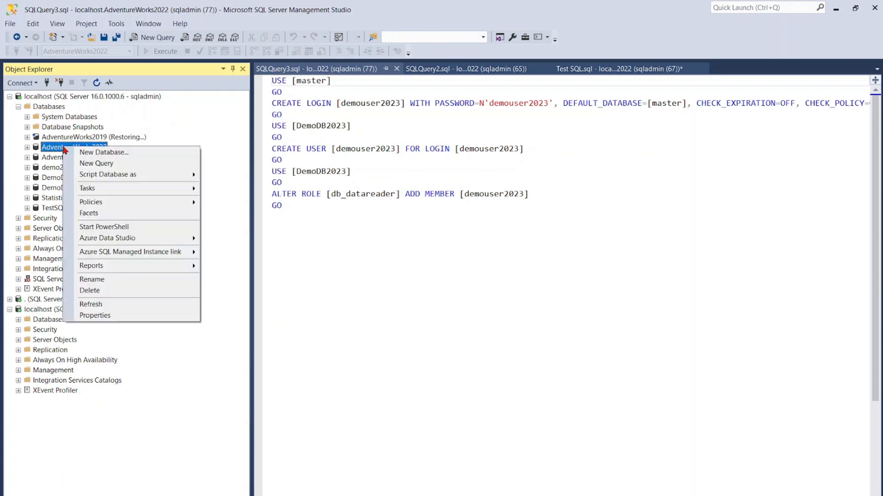
pyautogui.moveTo(106, 193)
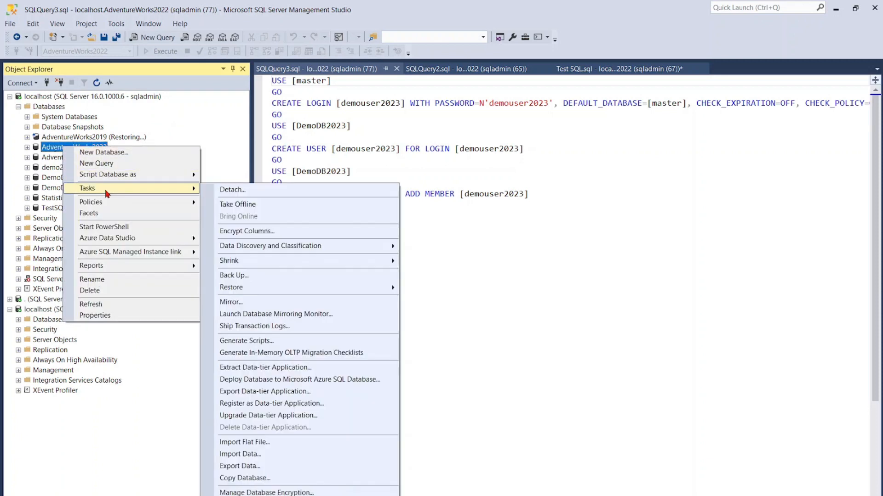
pyautogui.click(234, 276)
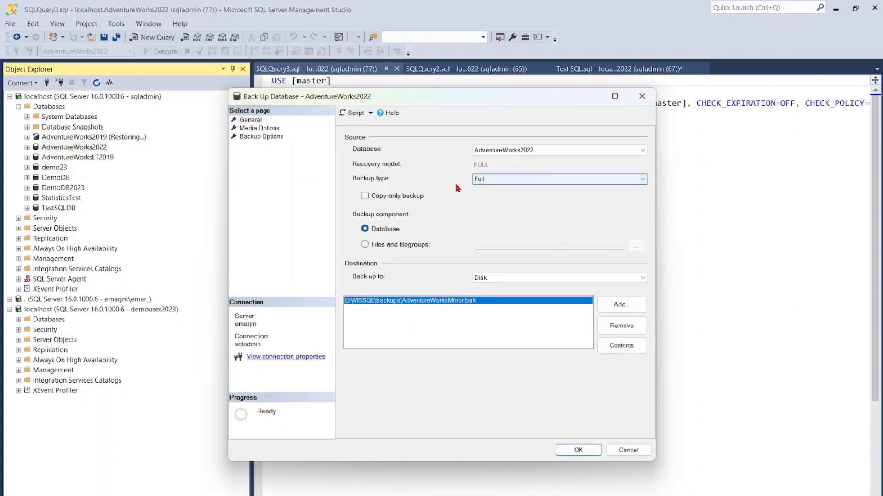
pyautogui.click(518, 184)
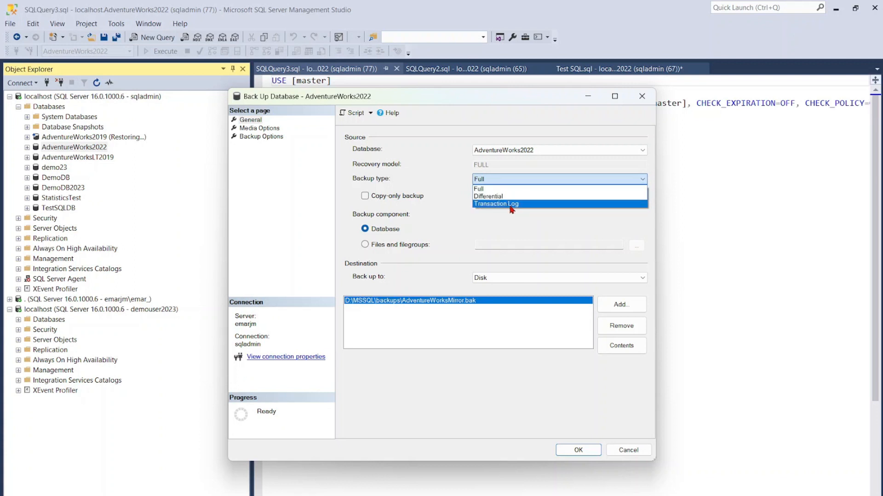
pyautogui.click(516, 219)
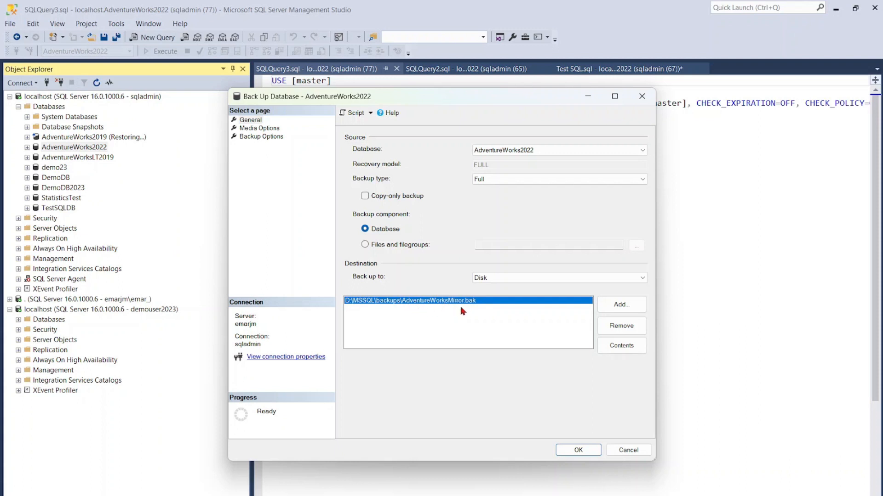
# - Remove the existing AdventureWorksMirror.bak destination and review the backup target options, keeping Disk
pyautogui.click(609, 327)
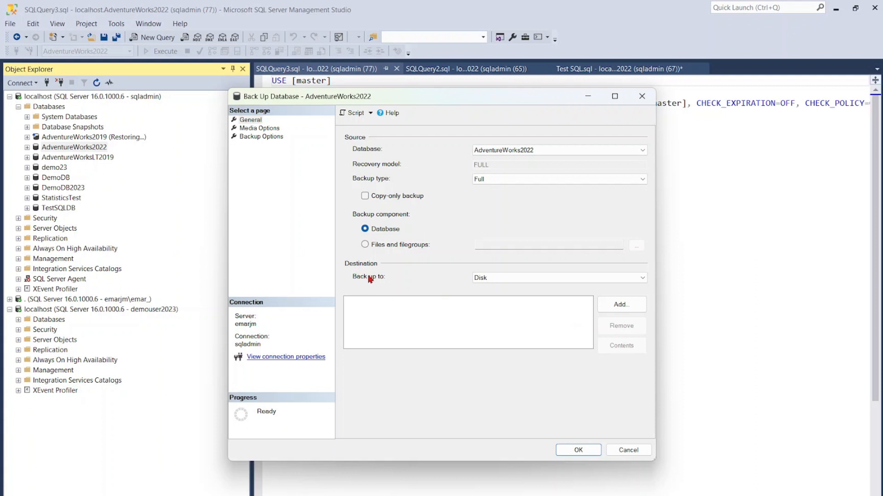
pyautogui.click(631, 278)
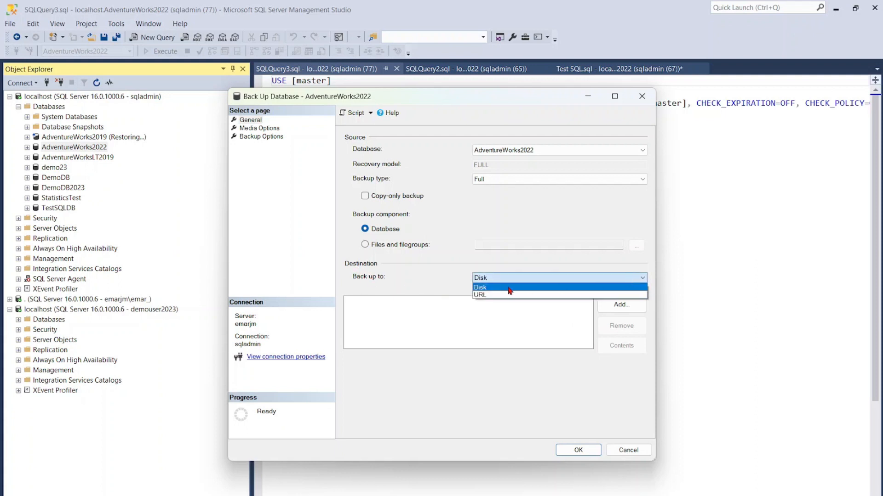
pyautogui.click(453, 284)
pyautogui.click(481, 279)
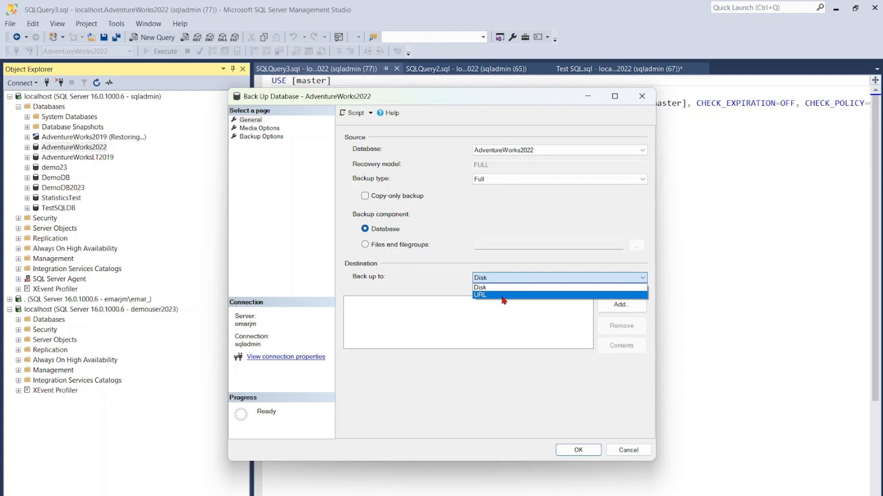
pyautogui.click(419, 283)
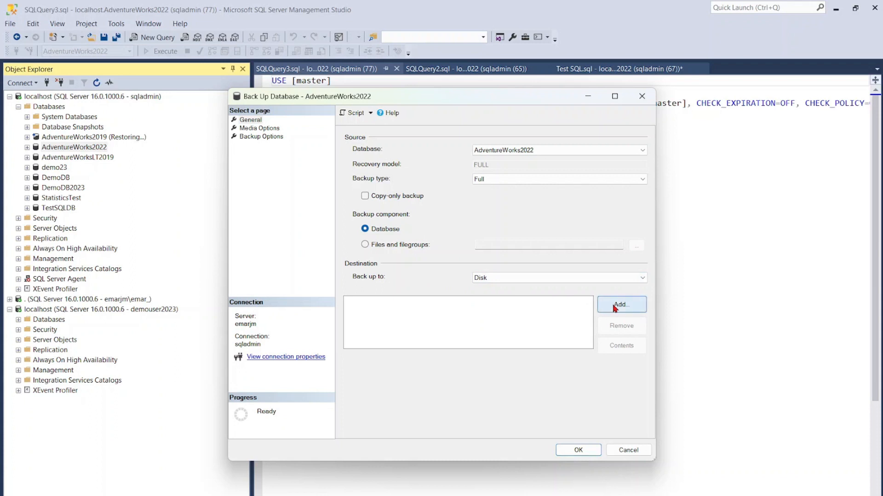
# - Add D:\MSSQL\backups\Demo2023.bak as the disk destination and run the AdventureWorks2022 backup
pyautogui.click(612, 305)
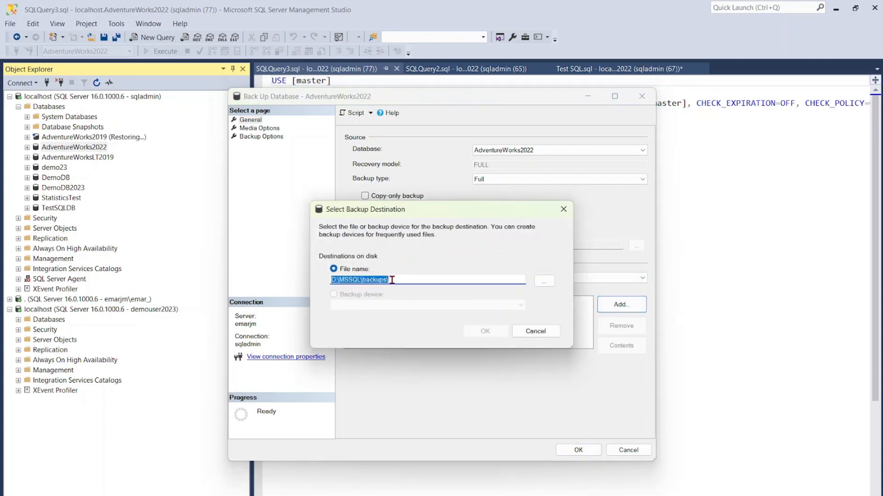
pyautogui.click(396, 281)
pyautogui.write('Dem')
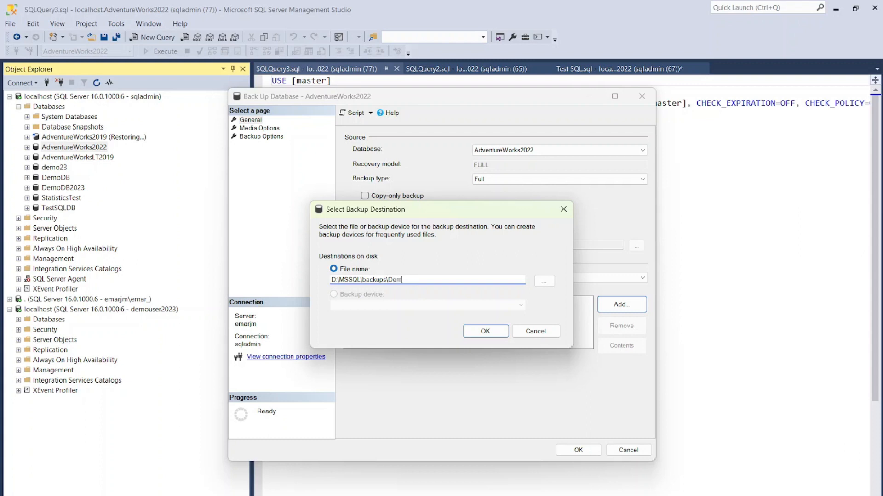
pyautogui.write('o2023.bak')
pyautogui.click(484, 331)
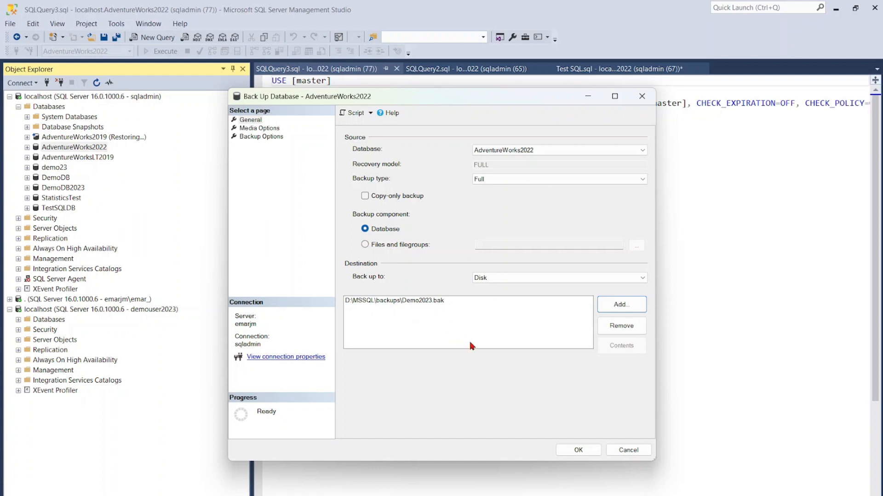
pyautogui.click(579, 450)
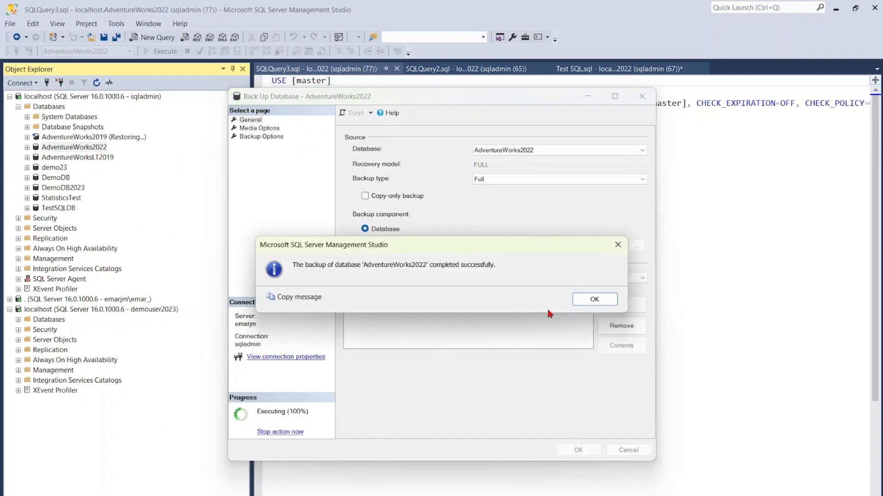
pyautogui.click(594, 299)
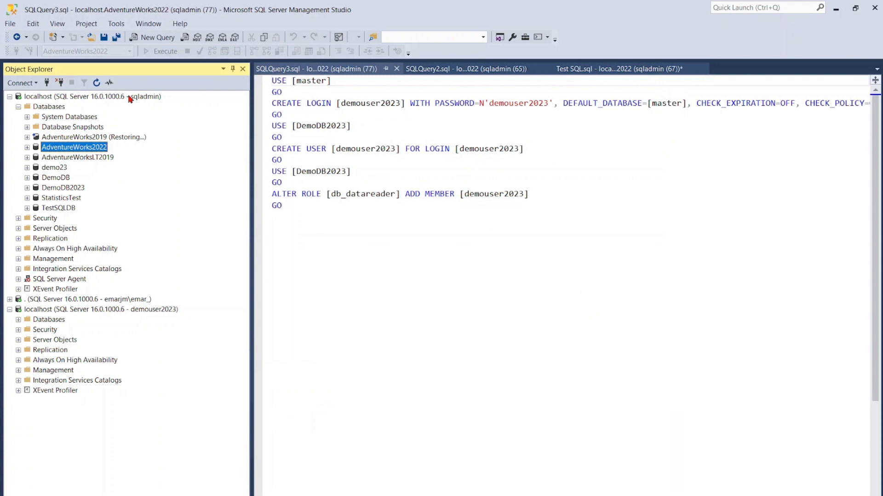
# - Delete the AdventureWorks2022 database with its backup and restore history, closing existing connections, and refresh the database list
pyautogui.rightClick(70, 151)
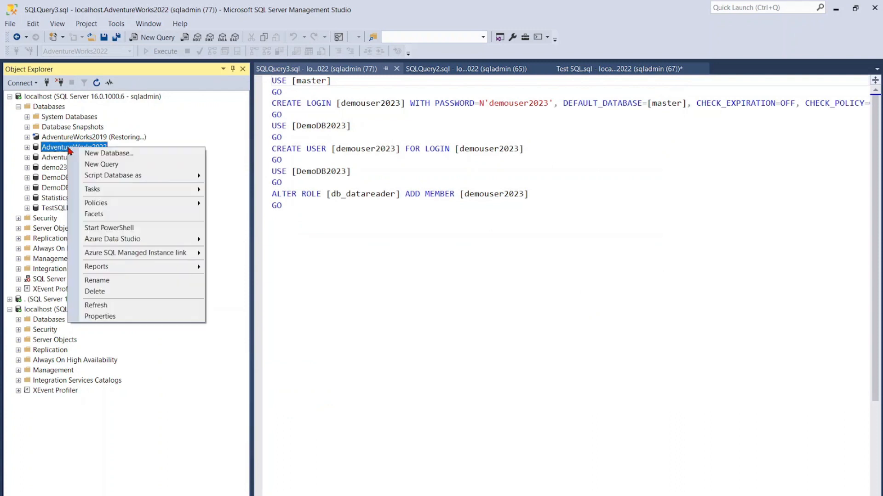
pyautogui.click(102, 292)
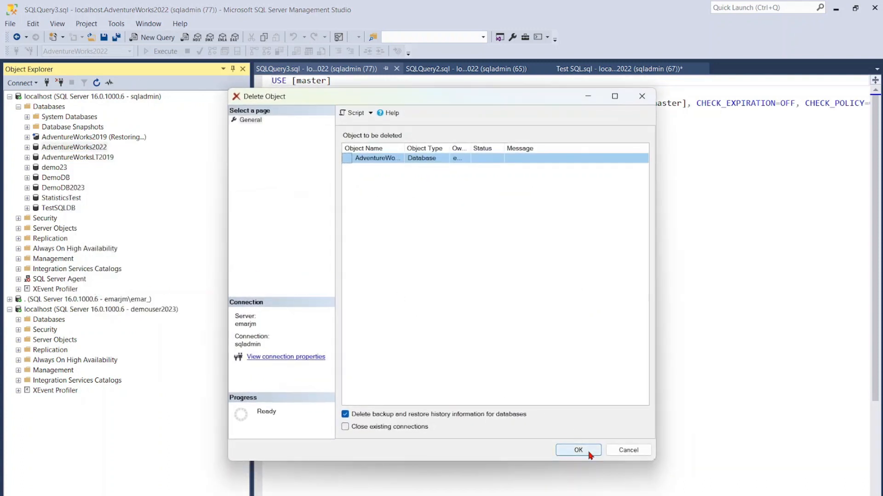
pyautogui.click(588, 451)
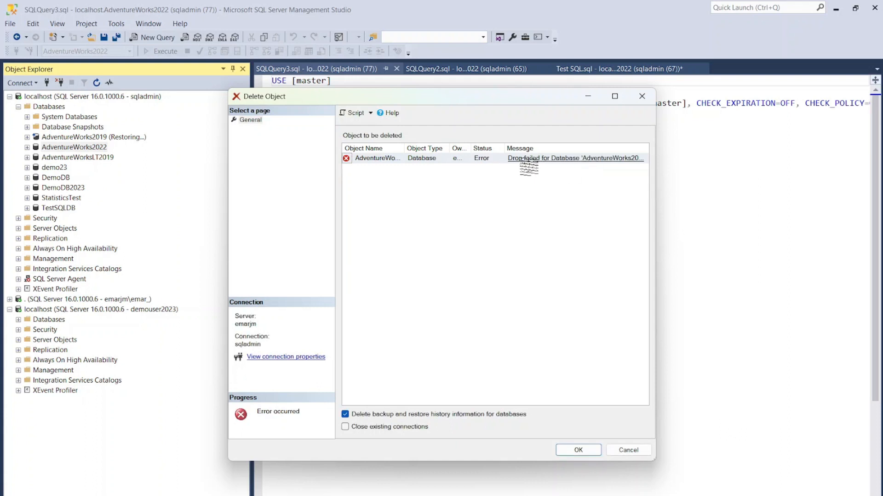
pyautogui.click(345, 427)
pyautogui.click(578, 451)
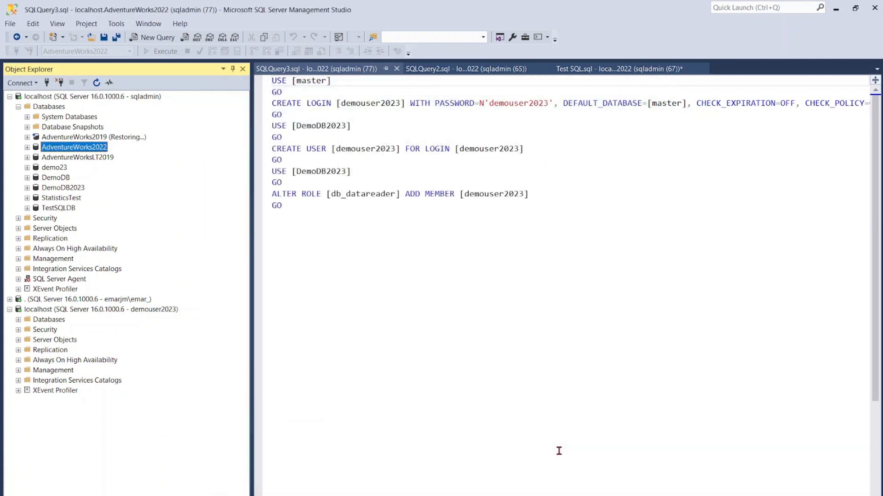
pyautogui.rightClick(52, 108)
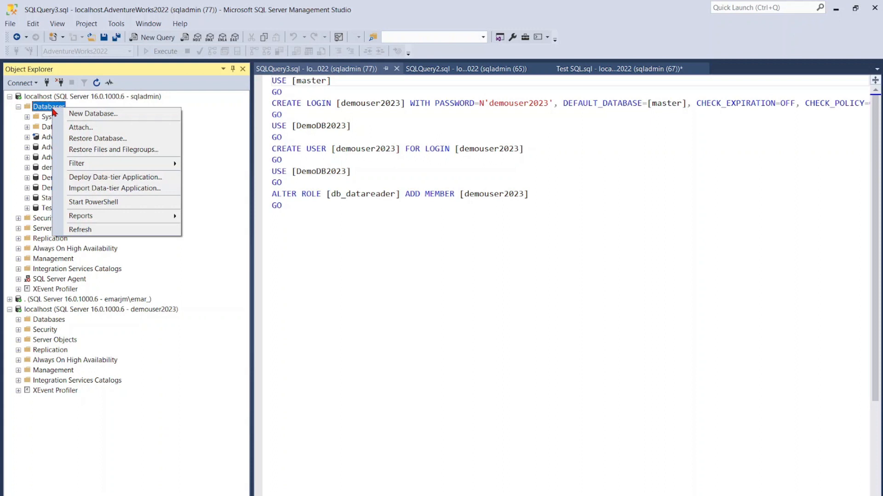
pyautogui.click(89, 229)
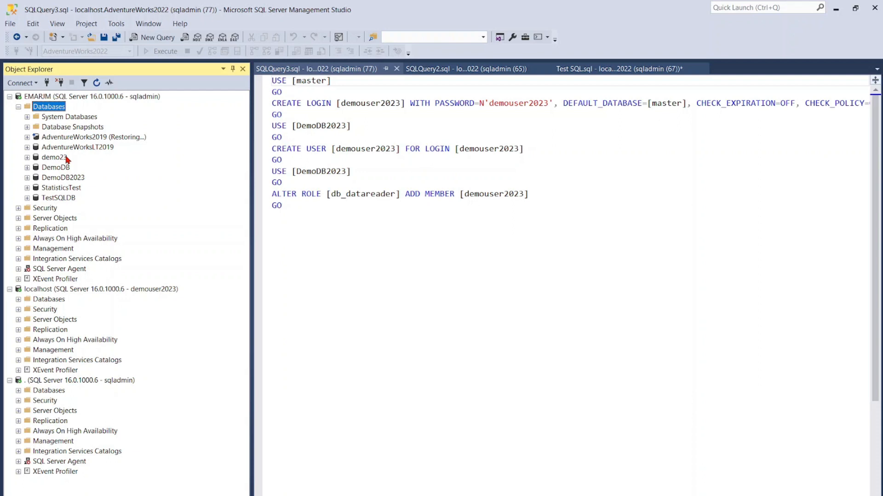
# - Start a database restore from a device and add D:\MSSQL\backups\Demo2023.bak as the backup file
pyautogui.rightClick(45, 110)
pyautogui.click(78, 140)
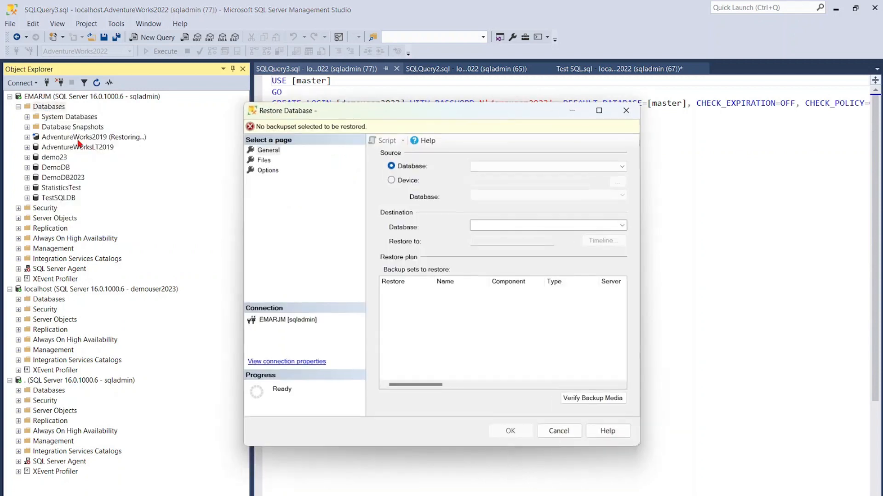
pyautogui.click(391, 180)
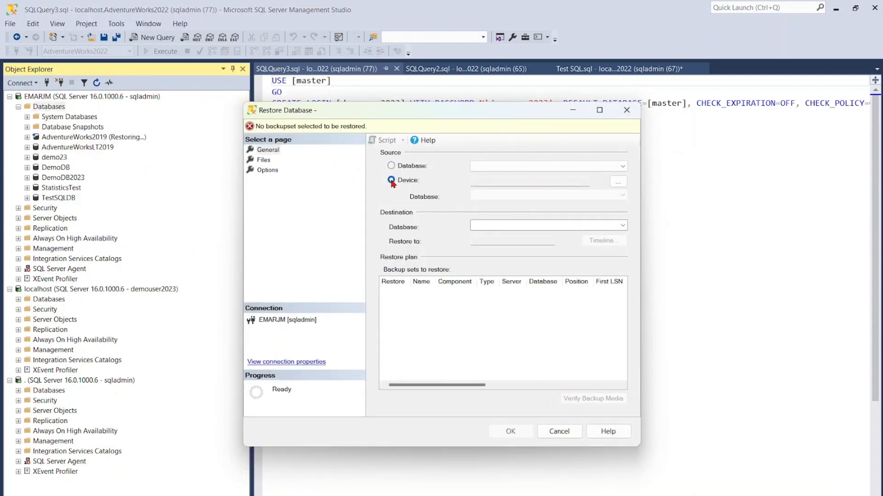
pyautogui.click(619, 183)
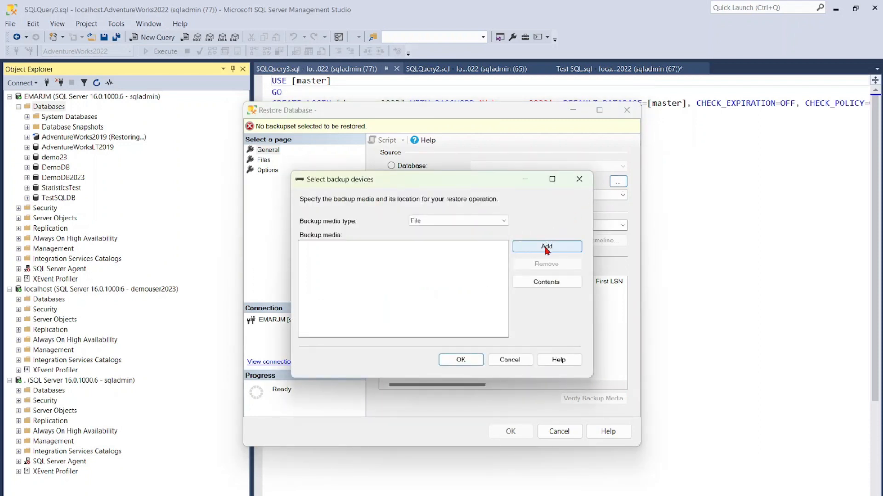
pyautogui.click(541, 249)
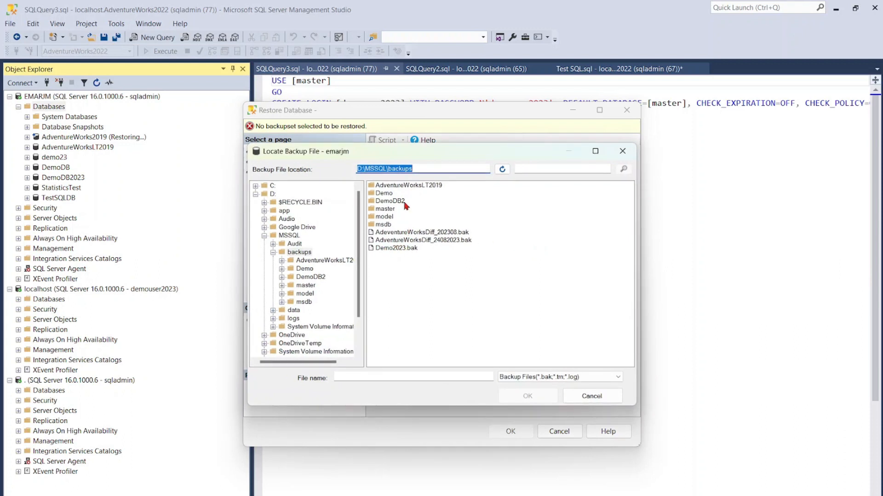
pyautogui.click(411, 249)
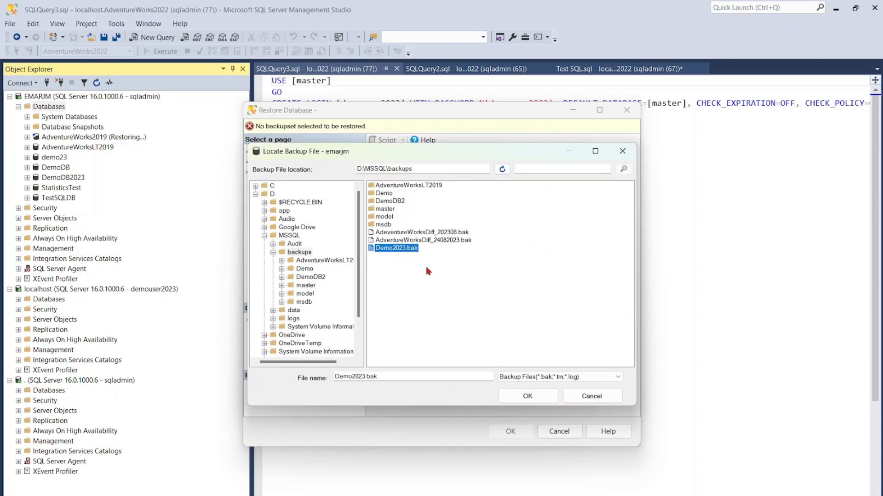
pyautogui.click(528, 395)
pyautogui.click(460, 360)
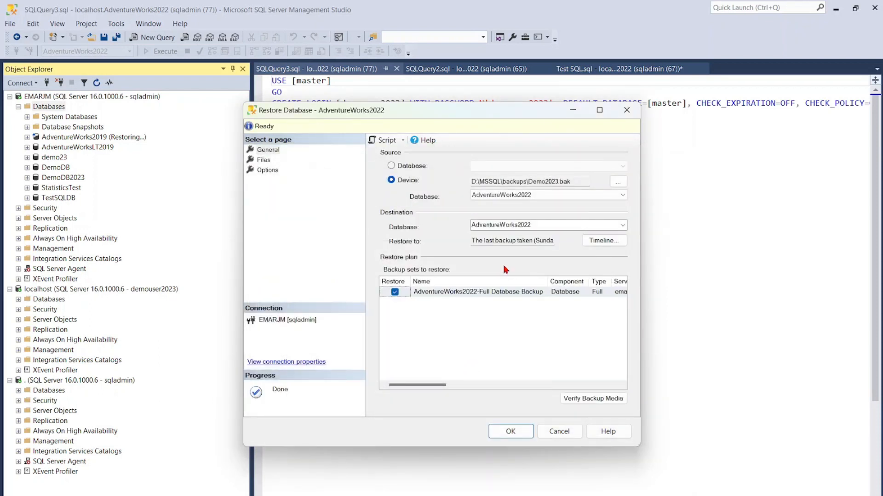
# - Set the restore's destination database to AdventureWorks2023 and run the restore
pyautogui.doubleClick(481, 224)
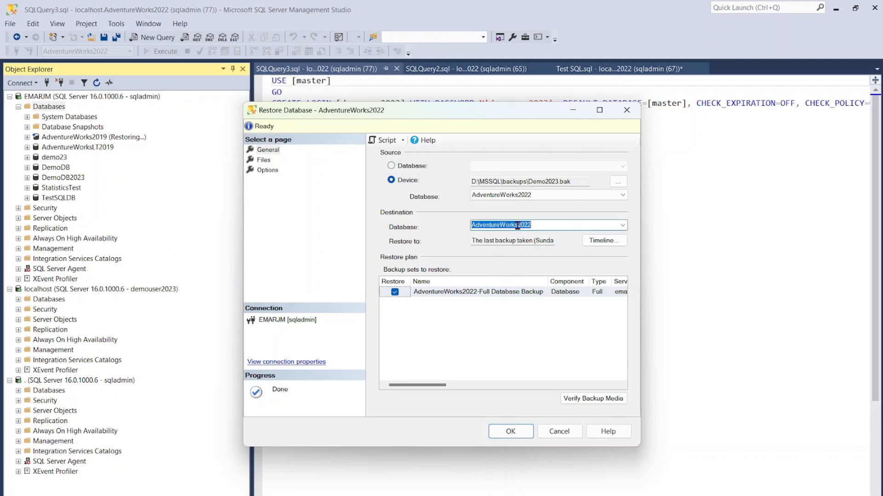
pyautogui.click(541, 226)
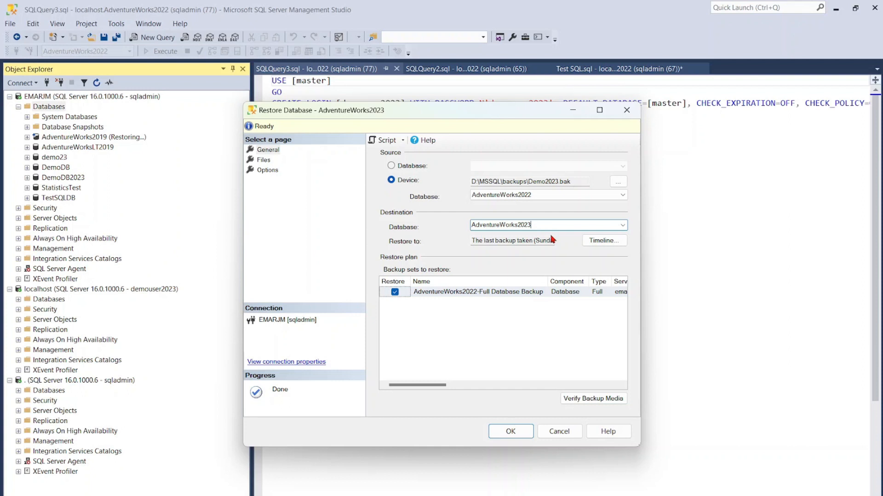
pyautogui.click(519, 433)
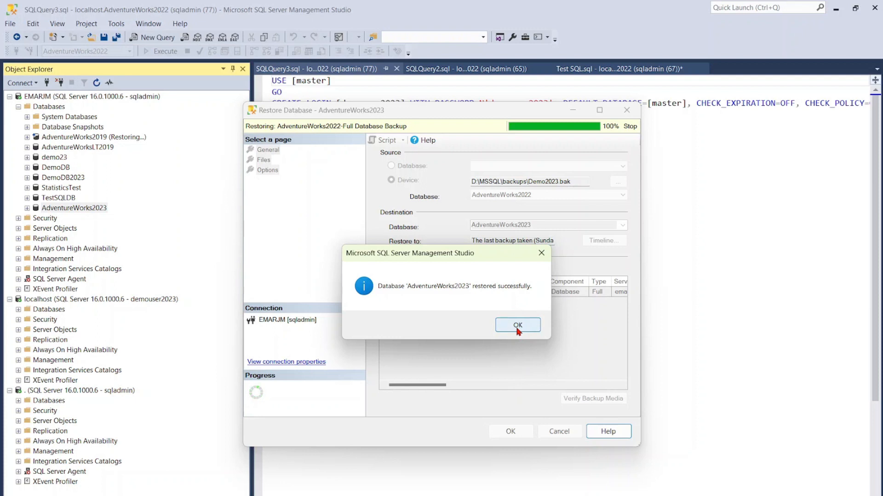
pyautogui.click(518, 327)
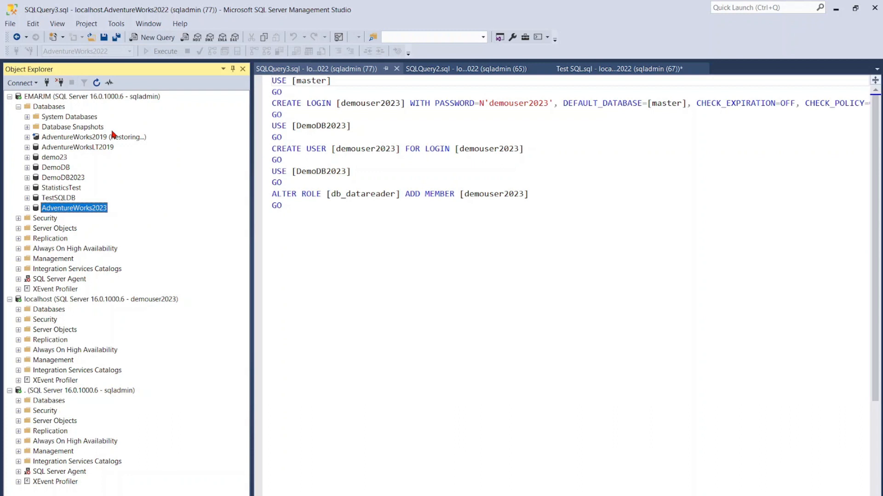
# - Open the expanded sqladmin server's properties and examine the database default locations, including the folder picker for backups
pyautogui.rightClick(40, 98)
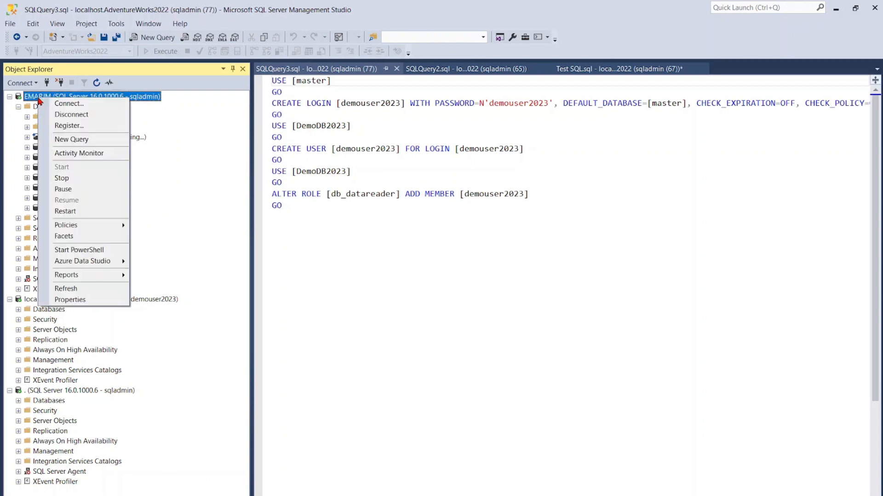
pyautogui.click(71, 300)
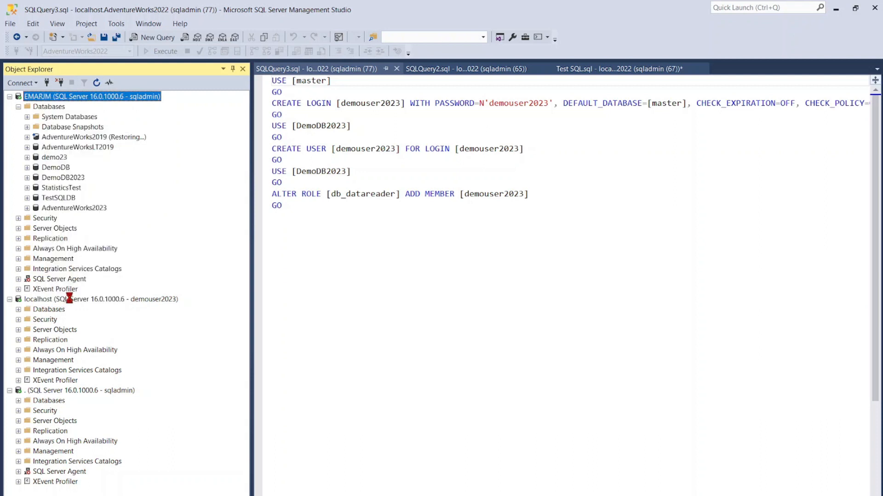
pyautogui.click(251, 164)
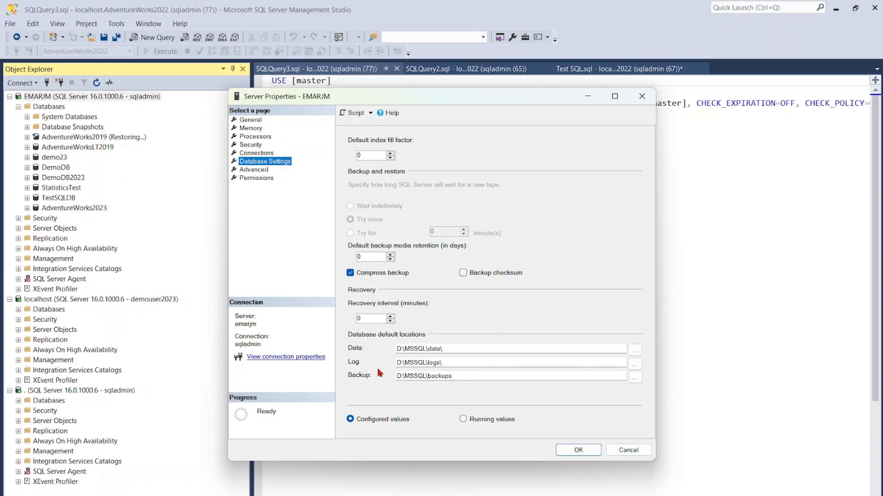
pyautogui.click(634, 381)
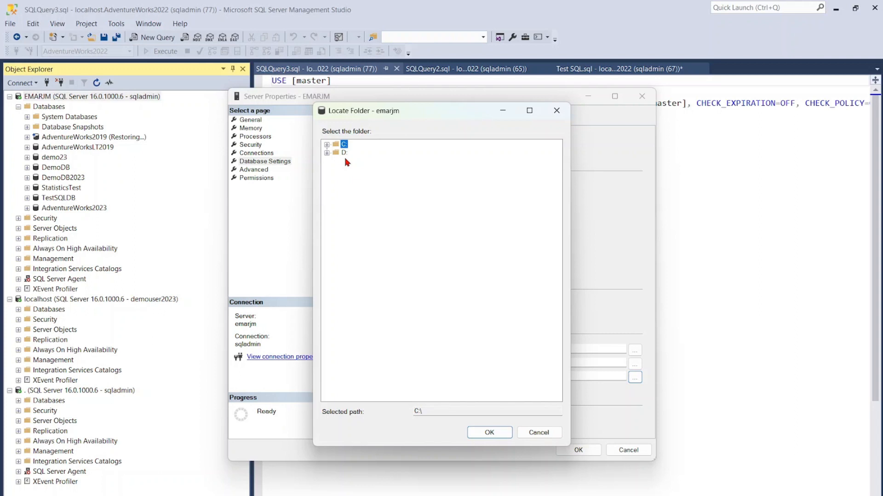
pyautogui.click(557, 111)
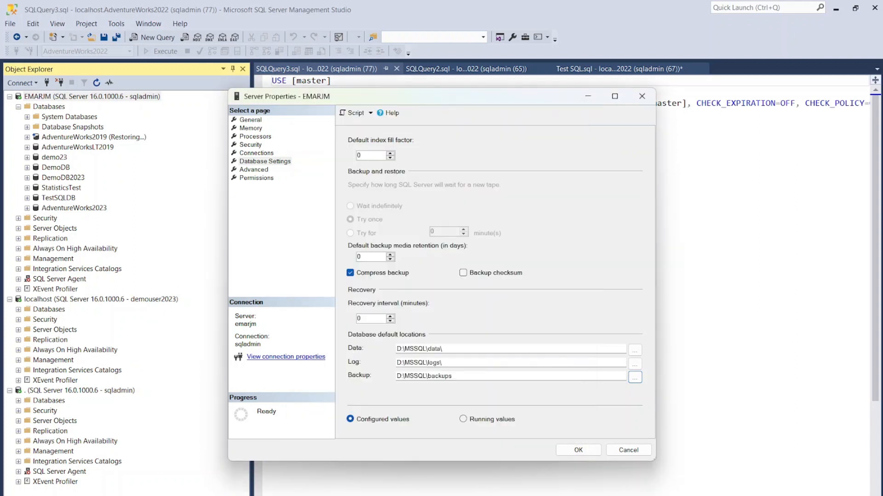
# - Copy the temp folder's path from File Explorer and set the server's default backup location to D:\temp
pyautogui.press('super+e')
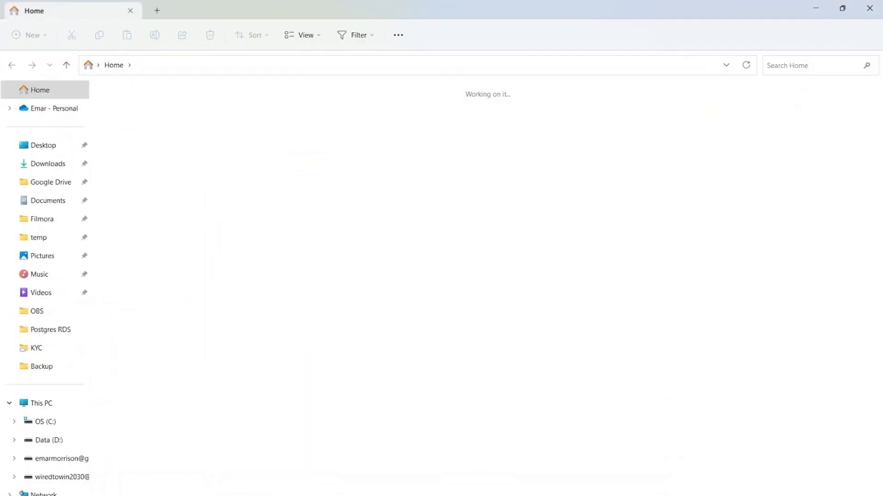
pyautogui.click(29, 237)
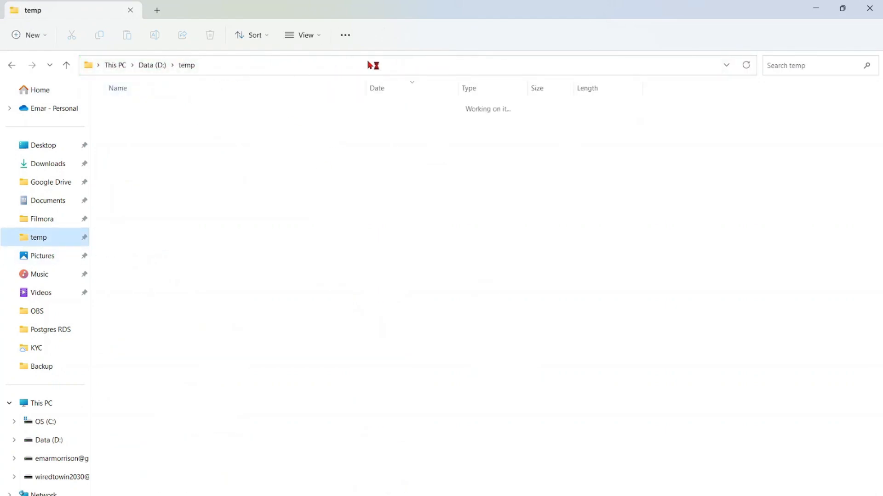
pyautogui.click(330, 65)
pyautogui.rightClick(104, 65)
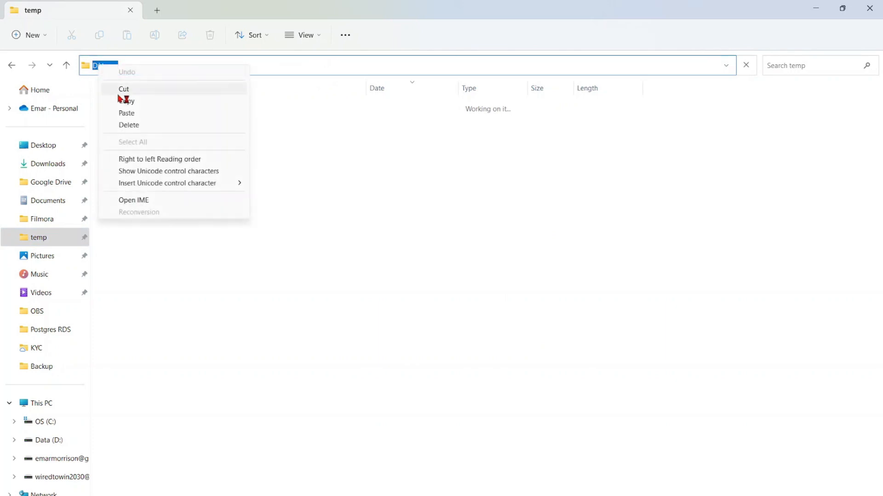
pyautogui.click(165, 103)
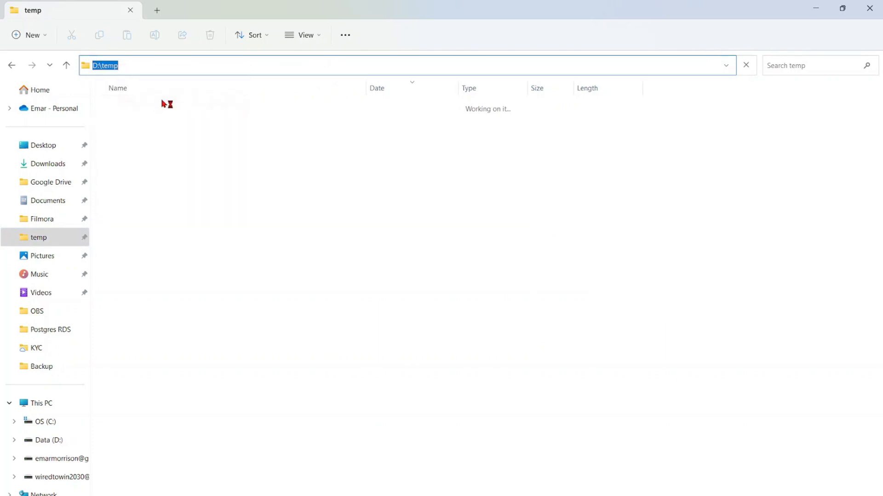
pyautogui.rightClick(104, 66)
pyautogui.click(137, 103)
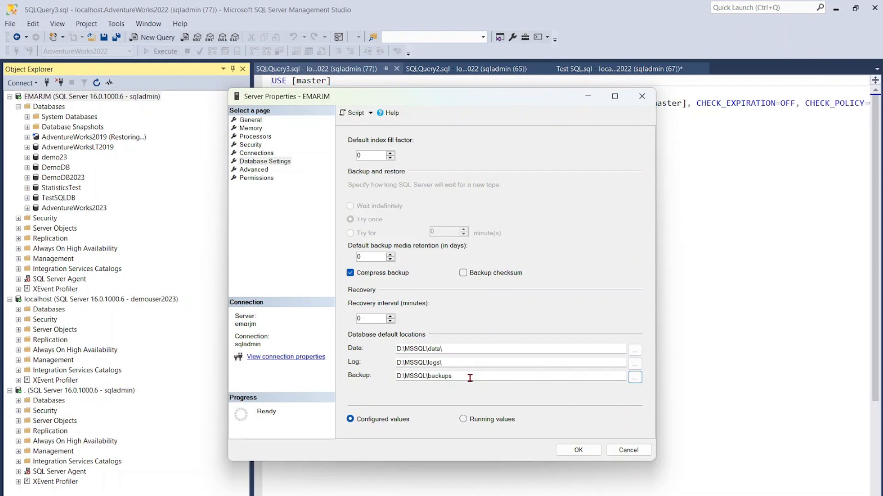
pyautogui.moveTo(467, 374); pyautogui.dragTo(376, 389)
pyautogui.hotkey('ctrl', 'v')
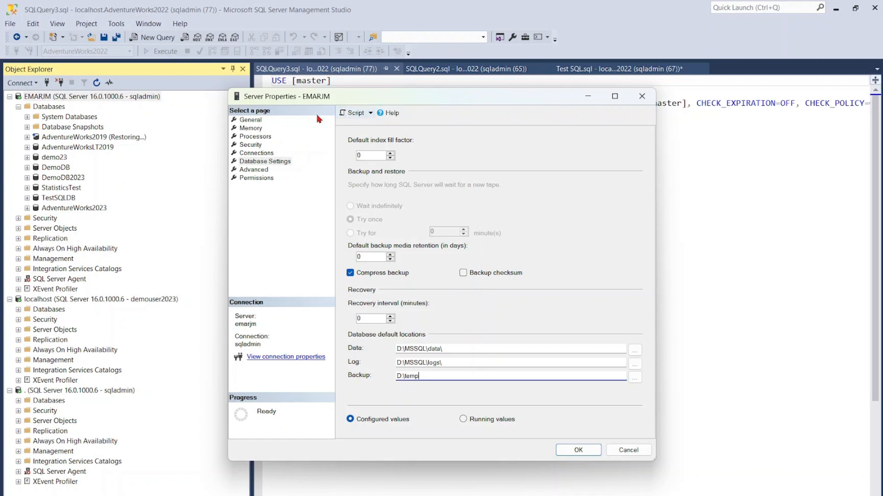
# - Review the server's memory options, including maximum server memory, and close the server properties without saving
pyautogui.click(251, 129)
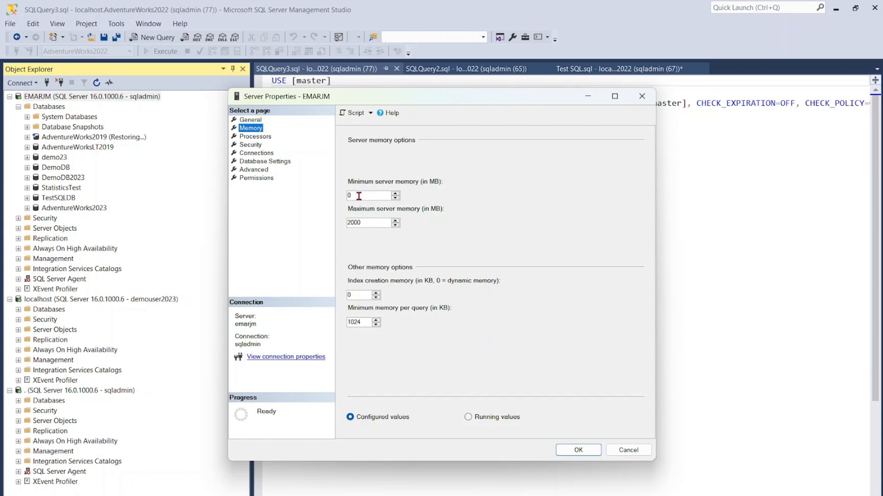
pyautogui.click(366, 222)
pyautogui.moveTo(366, 223); pyautogui.dragTo(348, 224)
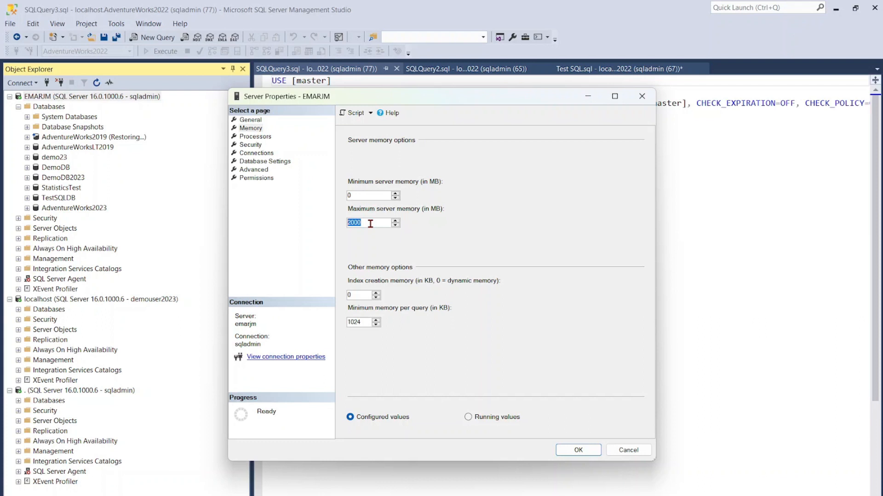
pyautogui.click(628, 450)
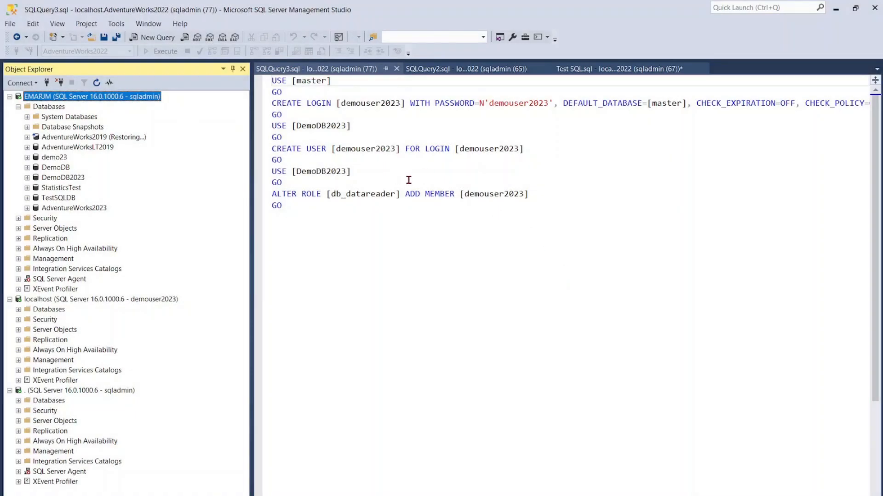
# - Set the Text Editor font size to 16 in the environment's Fonts and Colors options
pyautogui.moveTo(550, 203); pyautogui.dragTo(268, 81)
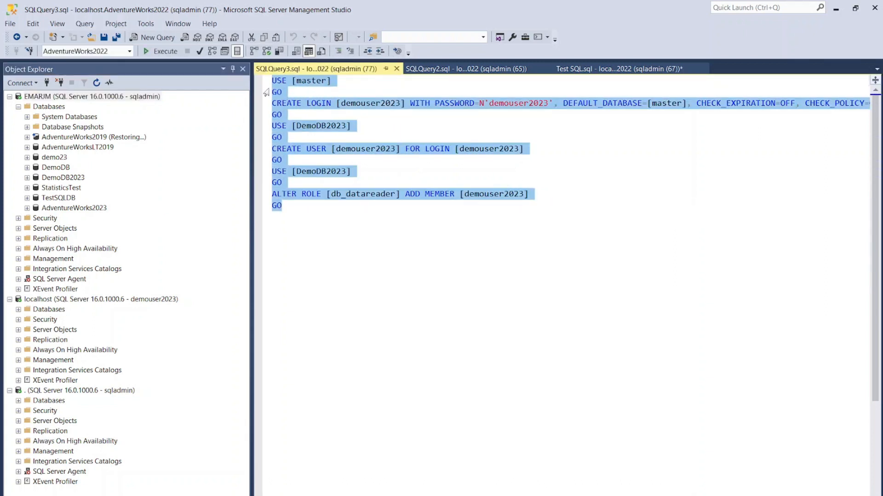
pyautogui.click(145, 25)
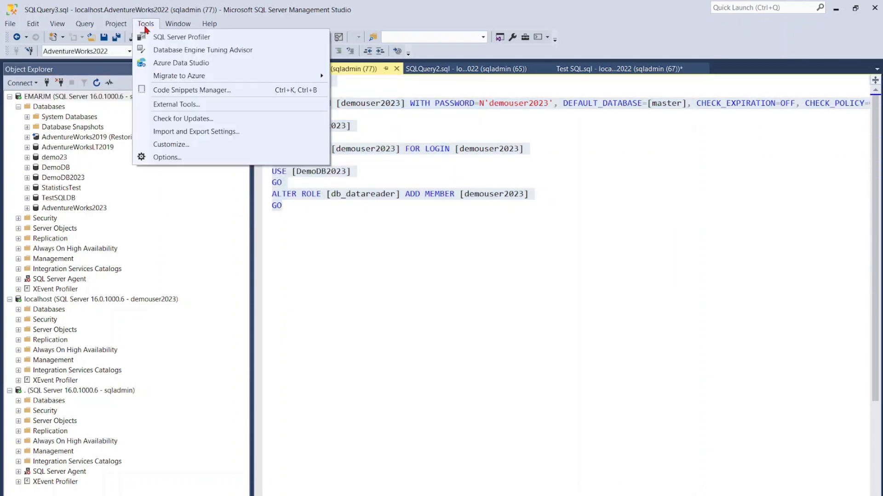
pyautogui.click(162, 159)
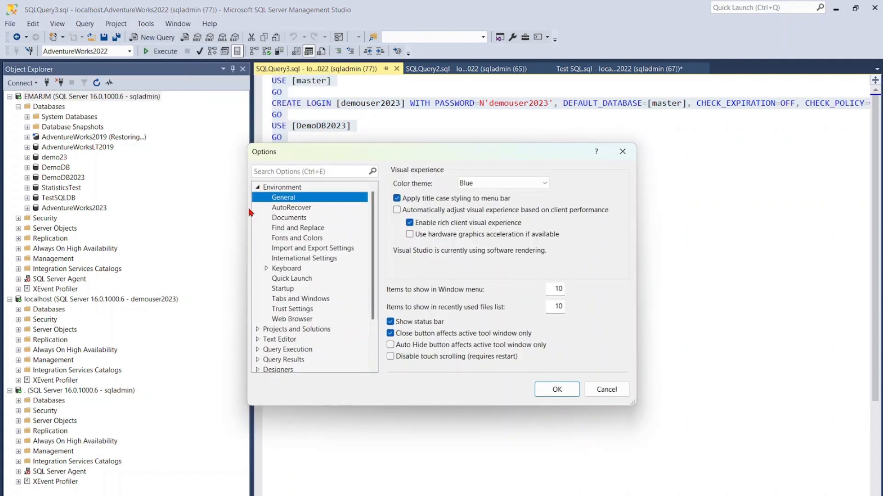
pyautogui.click(258, 188)
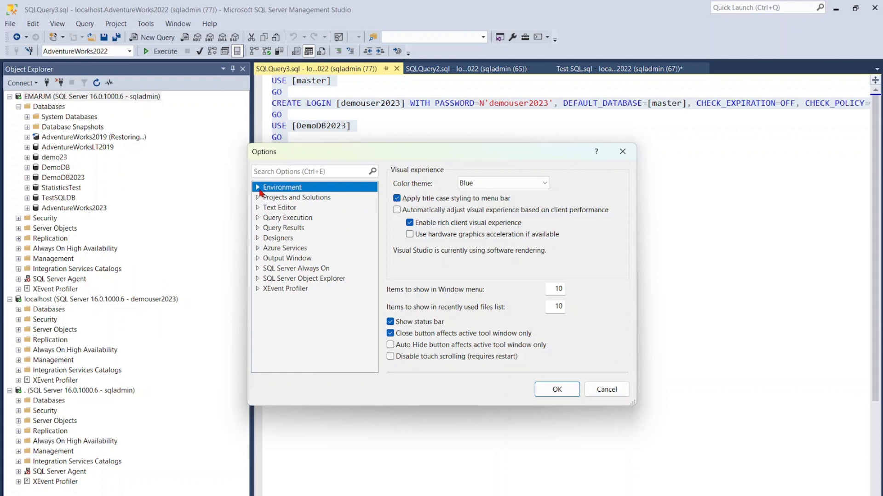
pyautogui.click(258, 189)
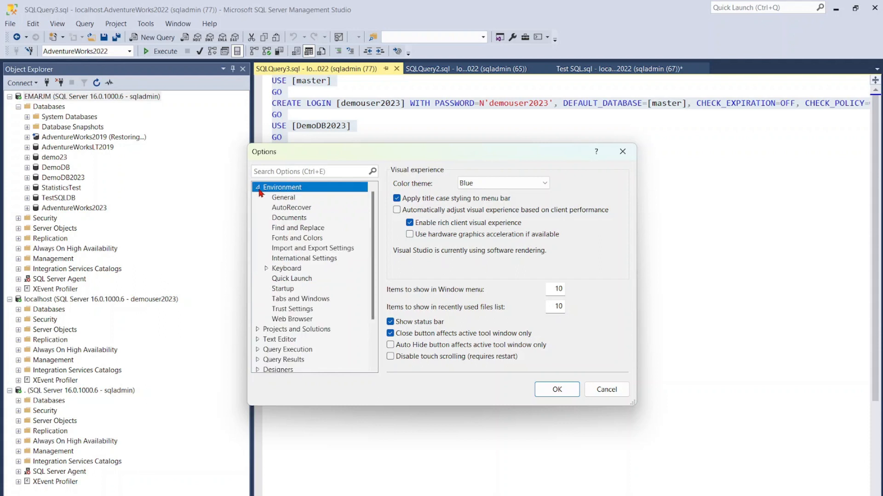
pyautogui.click(283, 240)
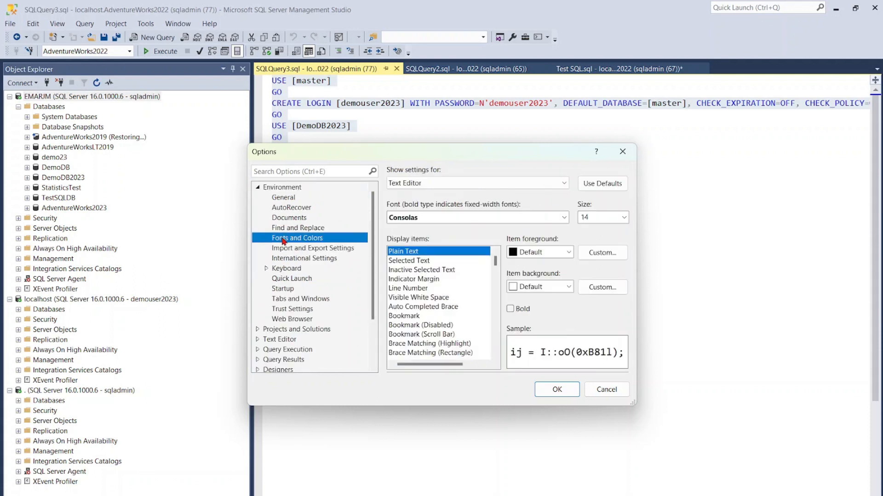
pyautogui.click(623, 218)
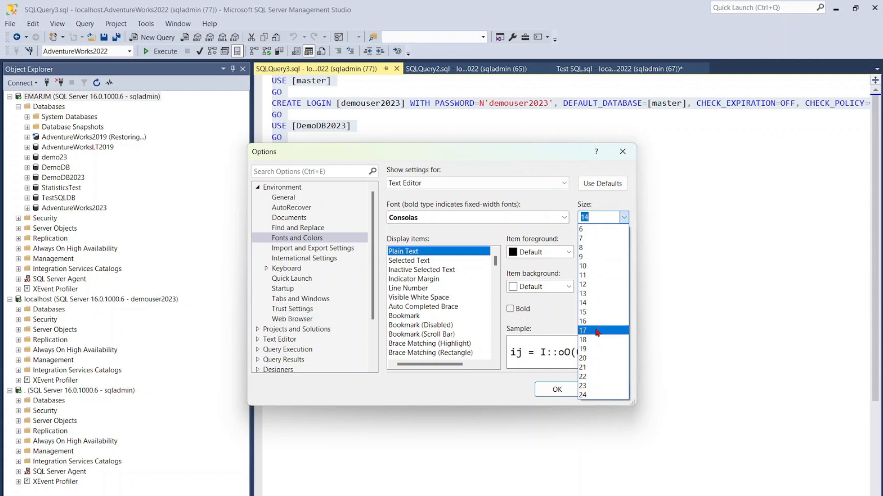
pyautogui.click(589, 321)
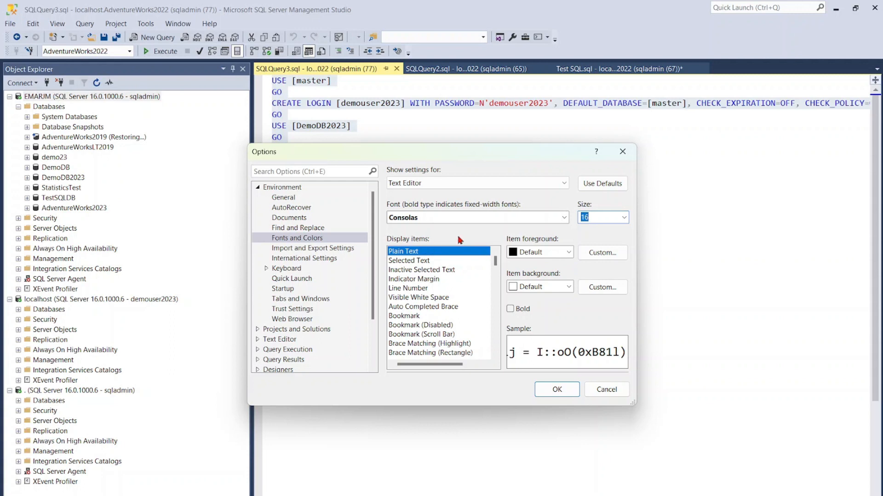
pyautogui.click(557, 391)
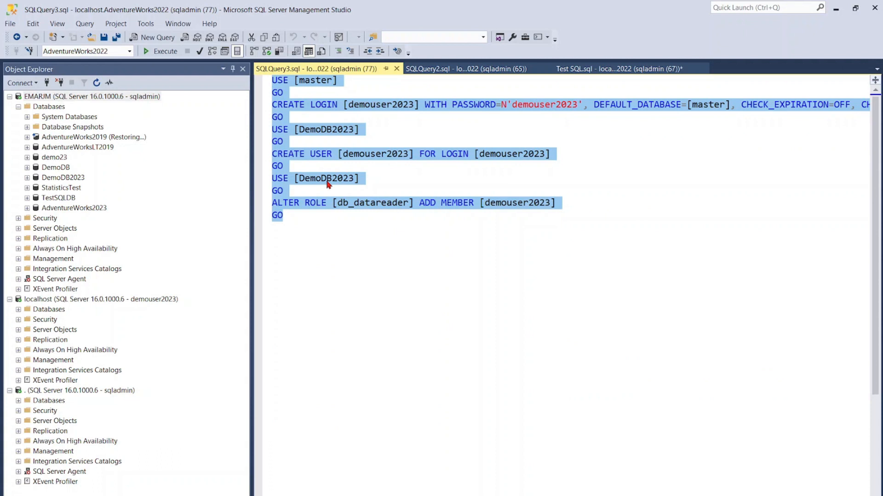
pyautogui.click(336, 216)
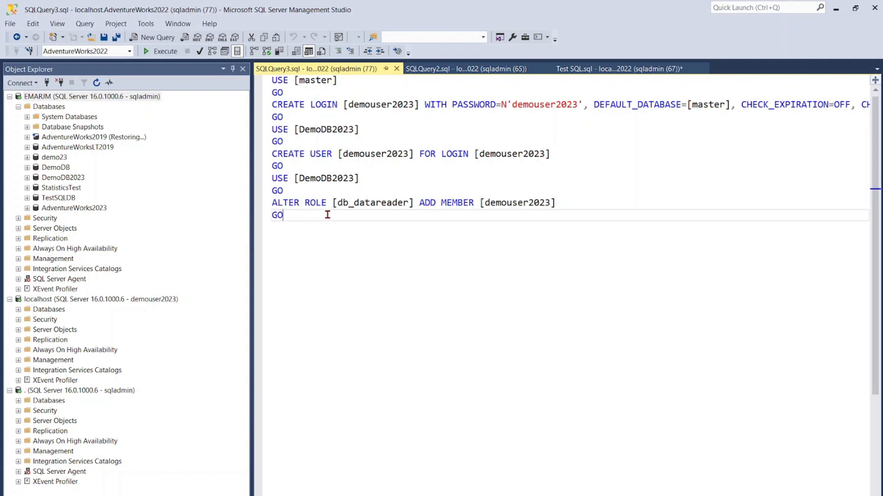
# - Close the SQLQuery3, SQLQuery2 and Test SQL query windows
pyautogui.click(396, 69)
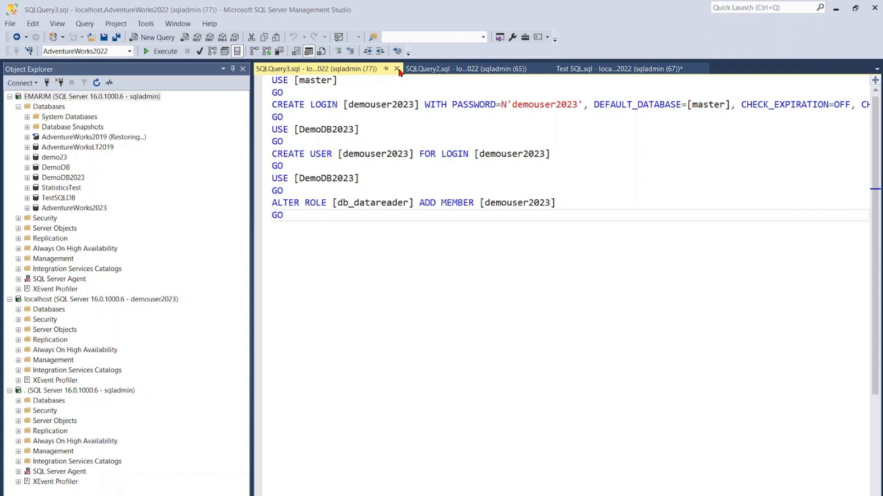
pyautogui.click(522, 352)
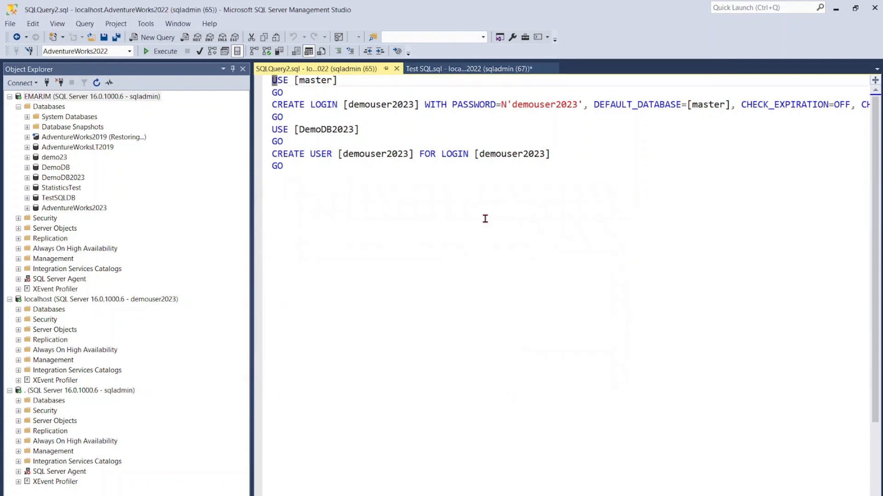
pyautogui.click(397, 69)
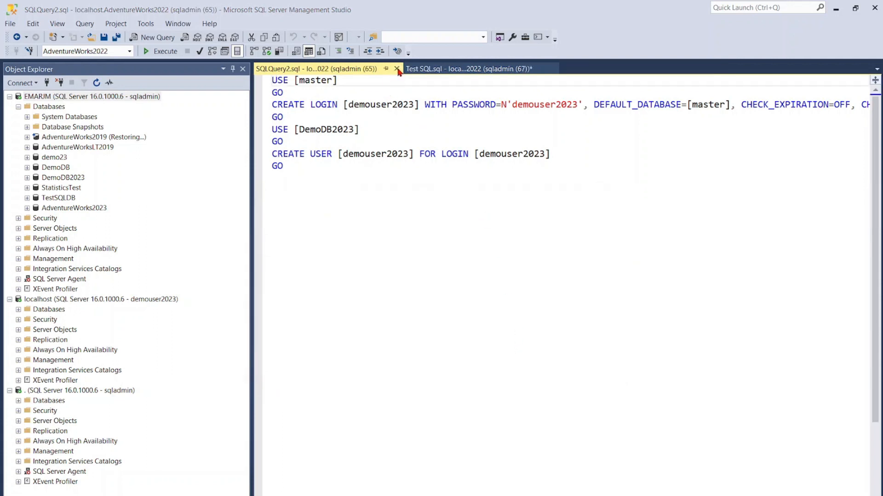
pyautogui.click(505, 344)
pyautogui.click(403, 68)
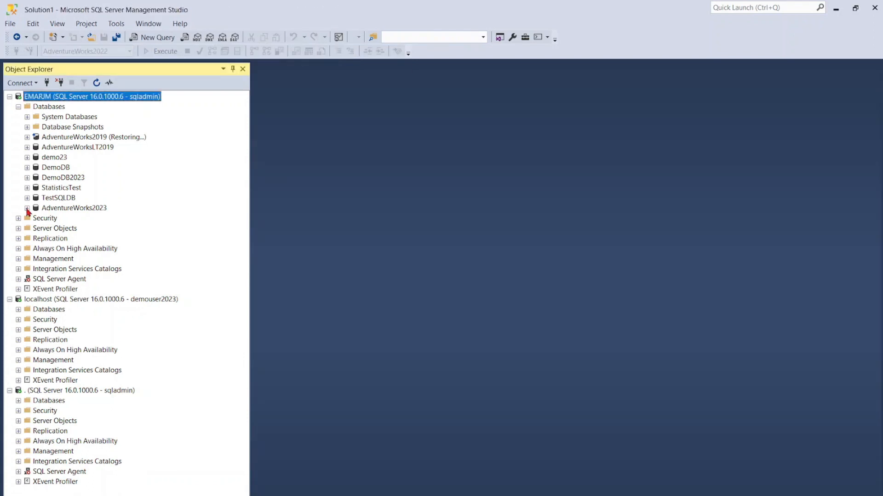
# - Select the top 1000 rows of the HumanResources.Employee table in the AdventureWorks2023 database
pyautogui.click(26, 209)
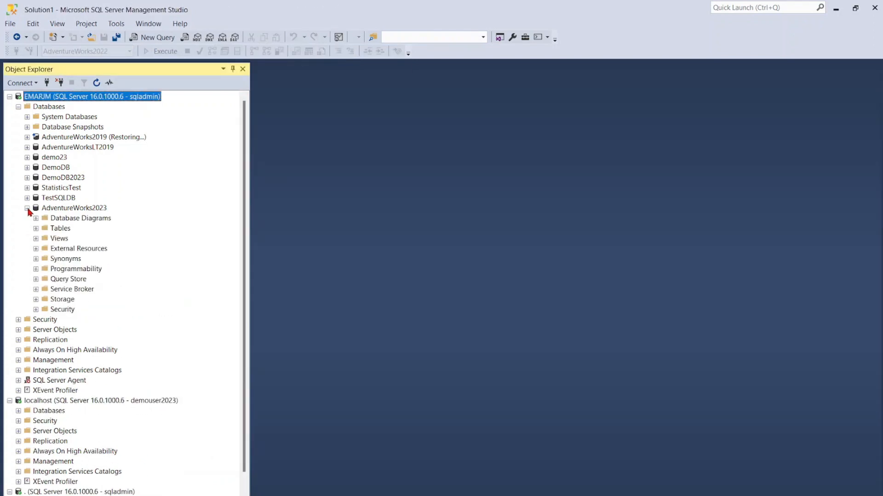
pyautogui.click(36, 229)
pyautogui.rightClick(85, 199)
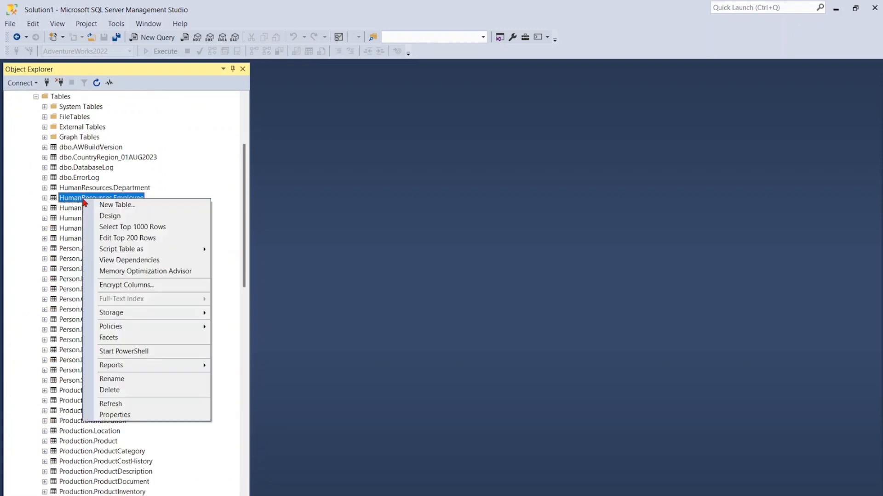
pyautogui.click(112, 228)
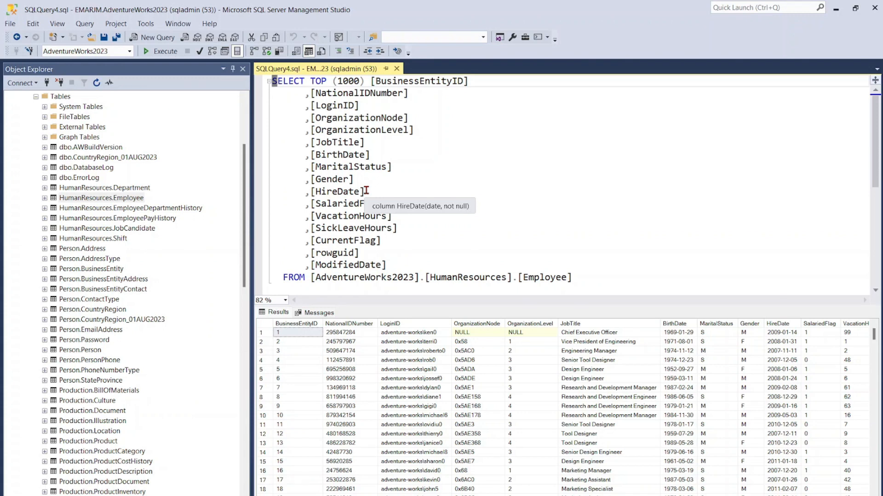
# - Display the estimated execution plan for the Employee query and inspect its clustered index scan
pyautogui.click(345, 118)
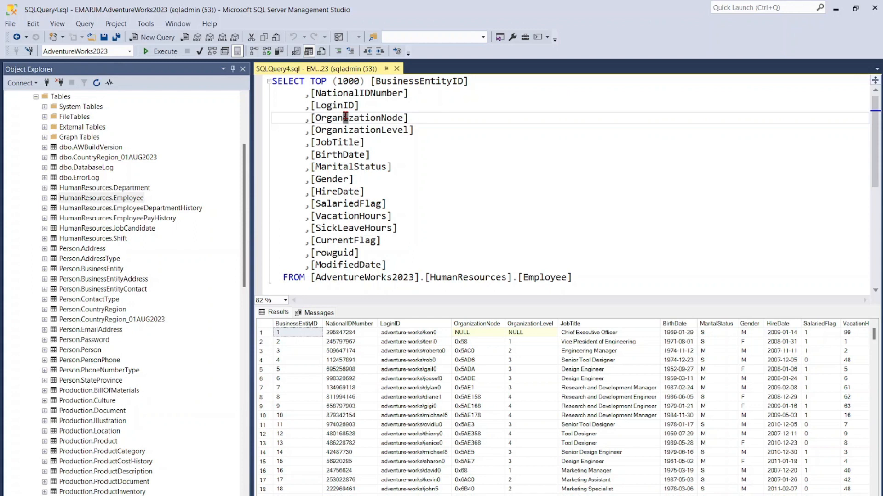
pyautogui.moveTo(350, 120)
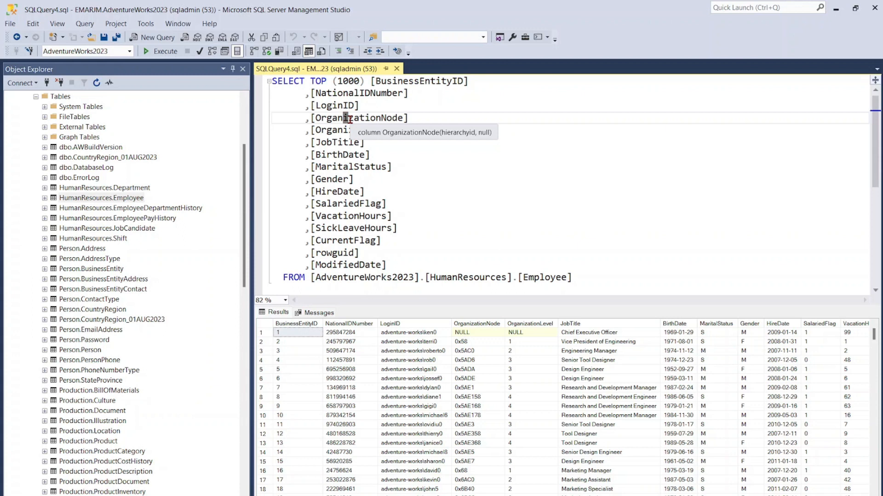
pyautogui.click(87, 26)
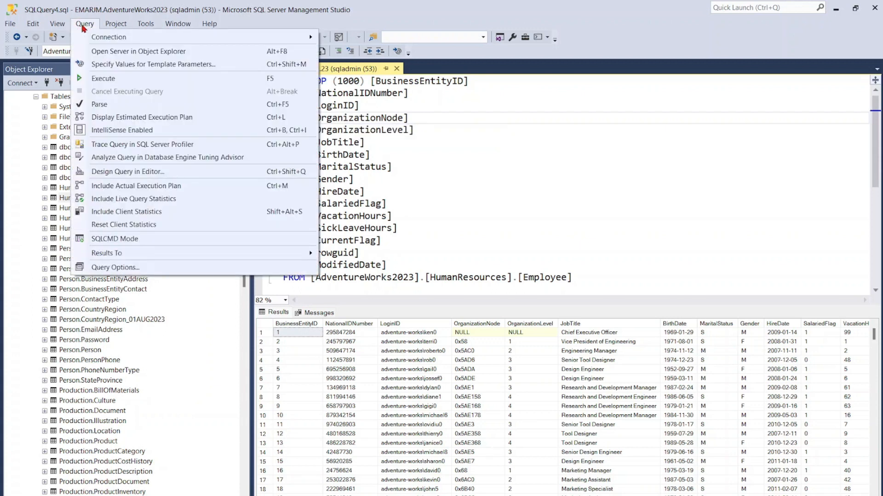
pyautogui.click(107, 119)
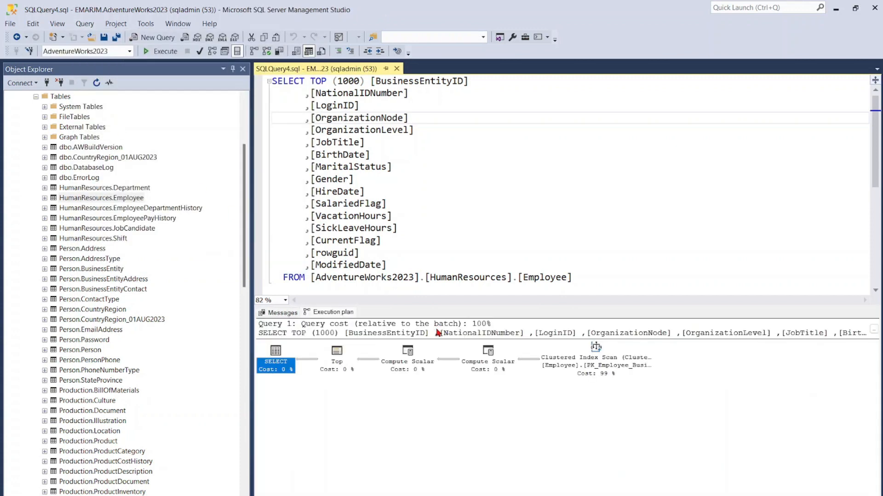
pyautogui.moveTo(583, 365)
# - Include the actual execution plan, execute the Employee query and view the resulting plan
pyautogui.click(255, 53)
pyautogui.click(162, 51)
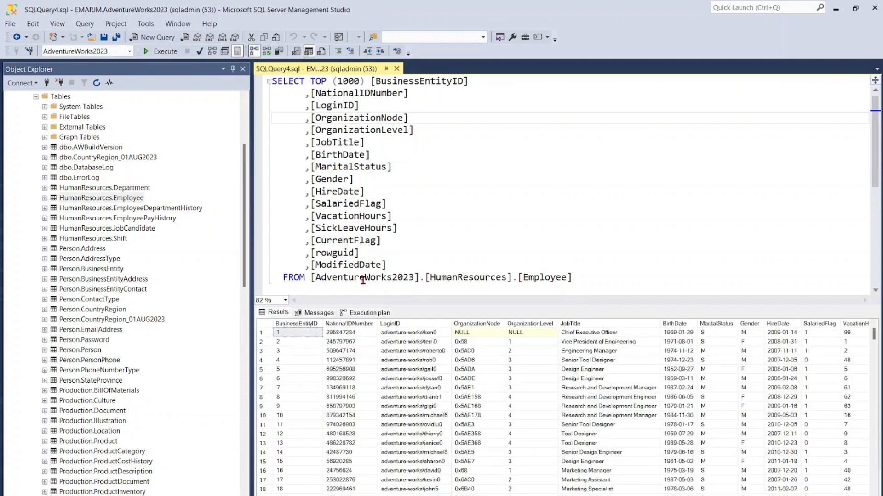
pyautogui.click(360, 313)
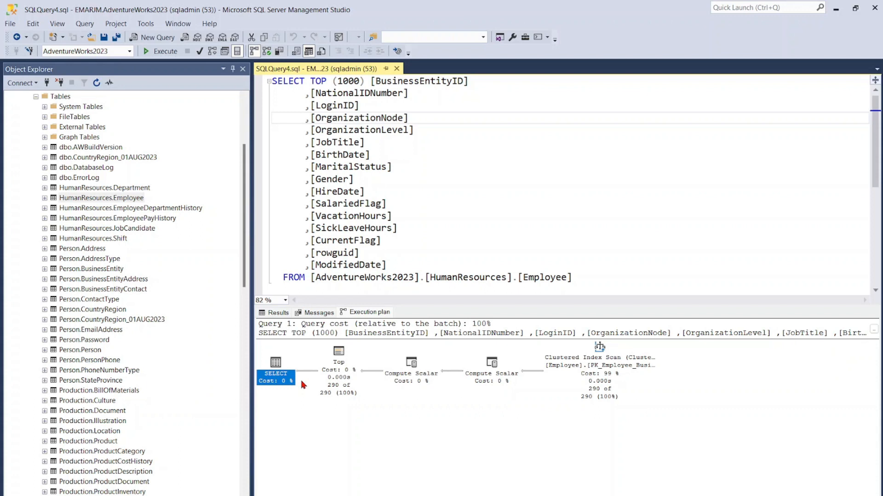
# - Include live query statistics, execute the Employee query again and inspect the details of a Compute Scalar operator
pyautogui.click(269, 52)
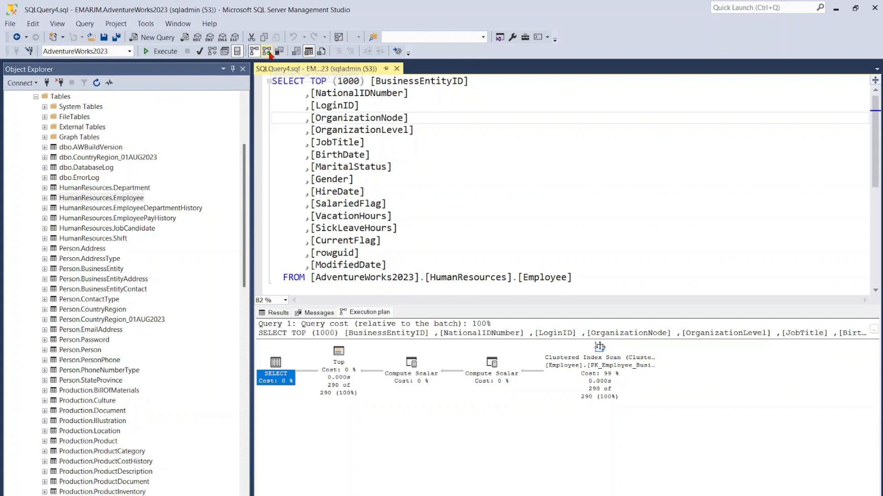
pyautogui.click(274, 81)
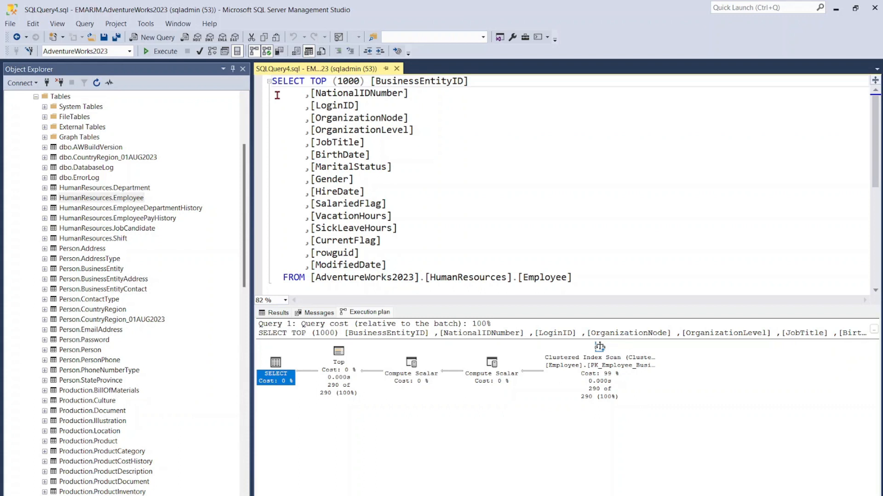
pyautogui.click(164, 51)
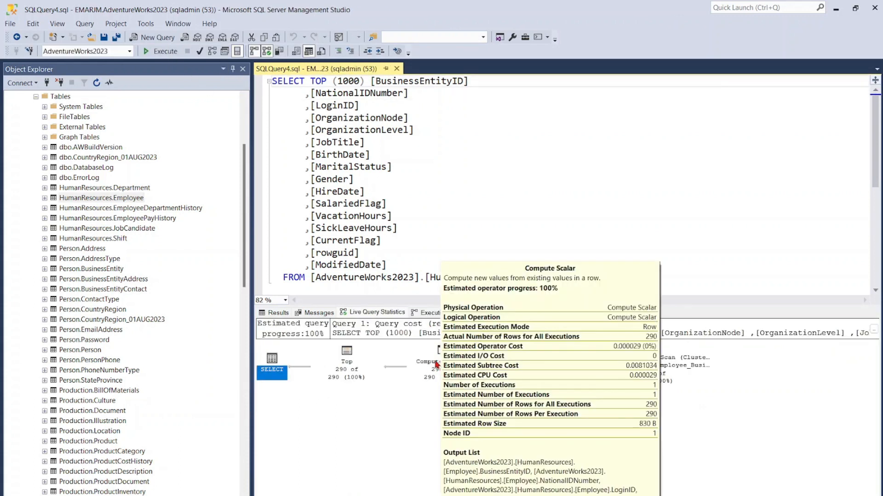
pyautogui.moveTo(440, 368)
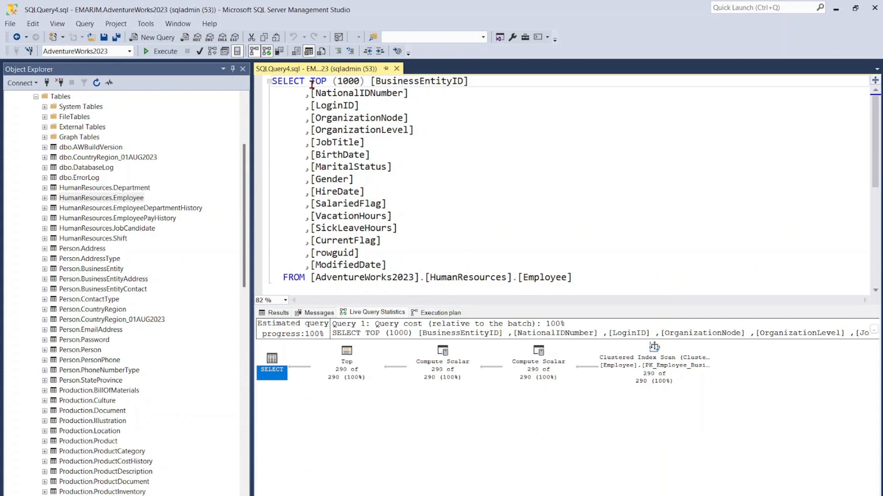
# - Remove TOP (1000) from the Employee query's SELECT statement and execute it
pyautogui.moveTo(309, 81); pyautogui.dragTo(366, 81)
pyautogui.press('Delete')
pyautogui.press('F5')
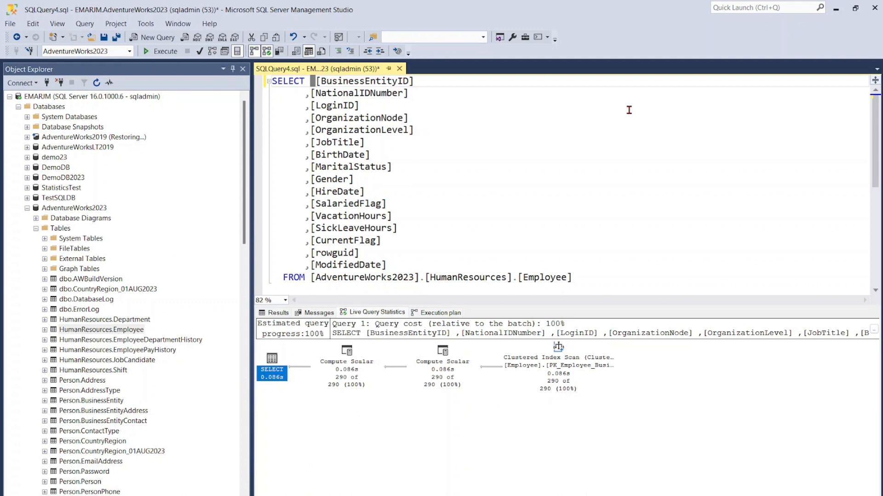
# - Analyze the query in Database Engine Tuning Advisor, connecting with the sqladmin login and pasting its account password
pyautogui.click(85, 24)
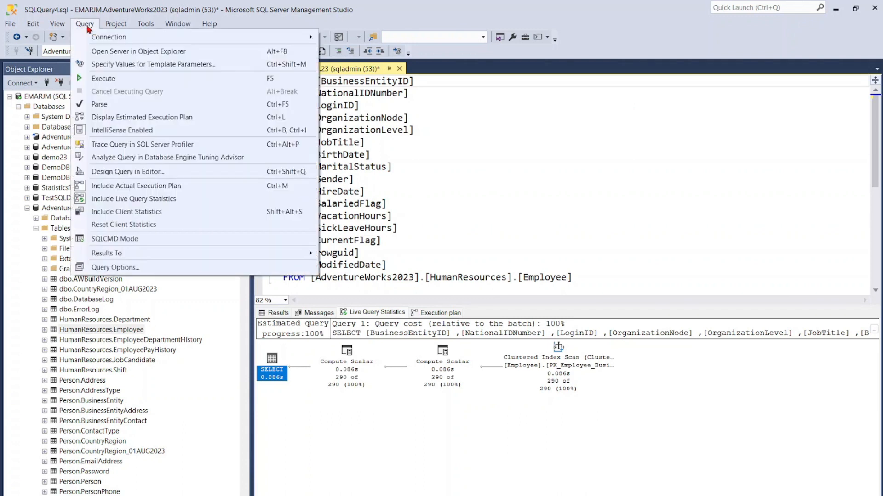
pyautogui.click(115, 161)
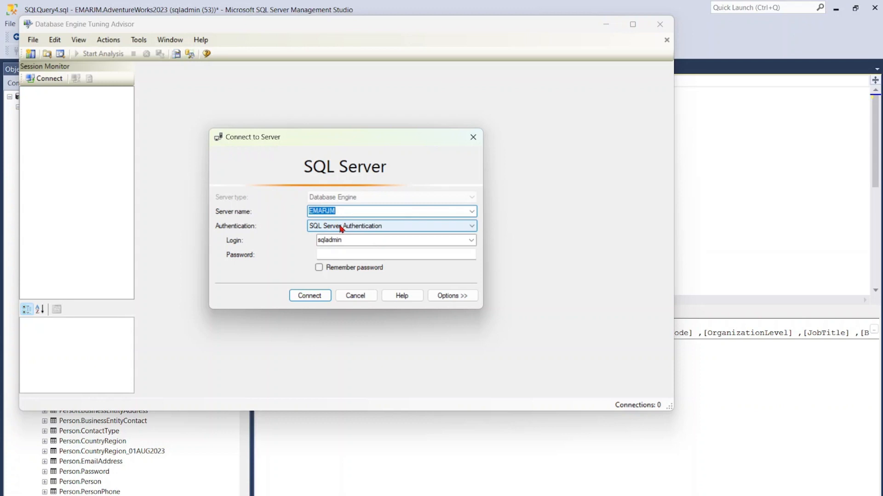
pyautogui.click(332, 240)
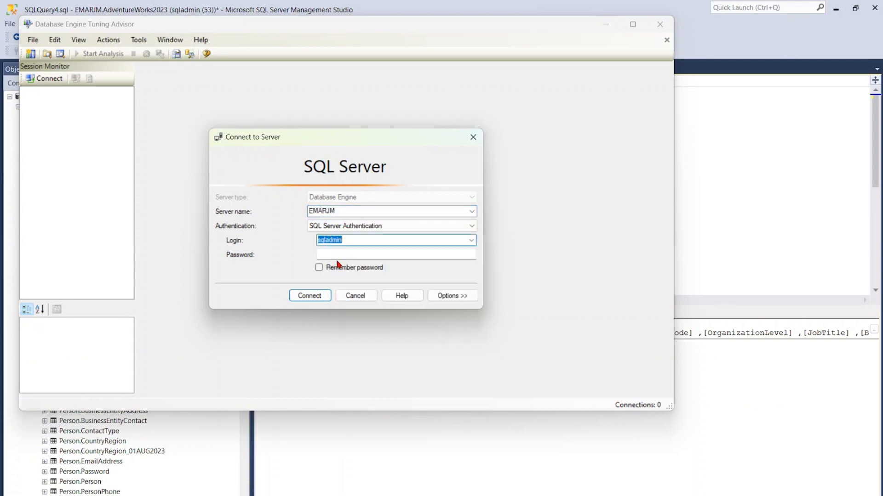
pyautogui.click(338, 254)
pyautogui.rightClick(336, 254)
pyautogui.click(360, 305)
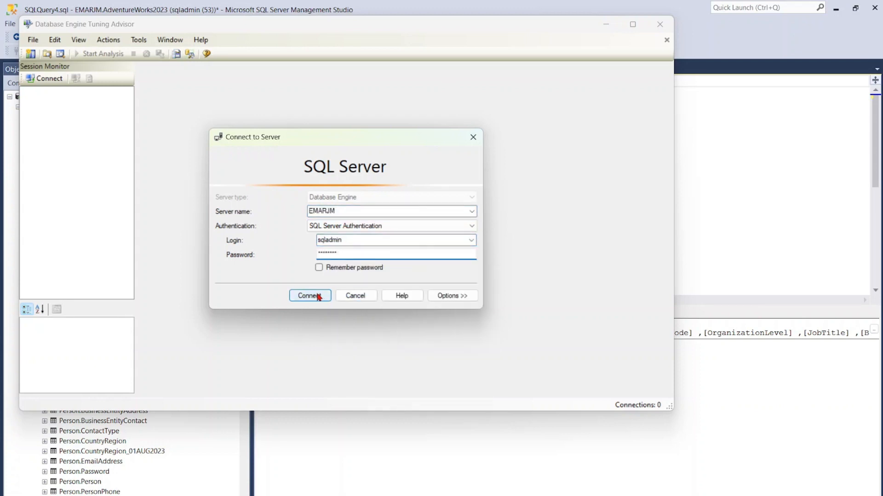
pyautogui.click(318, 296)
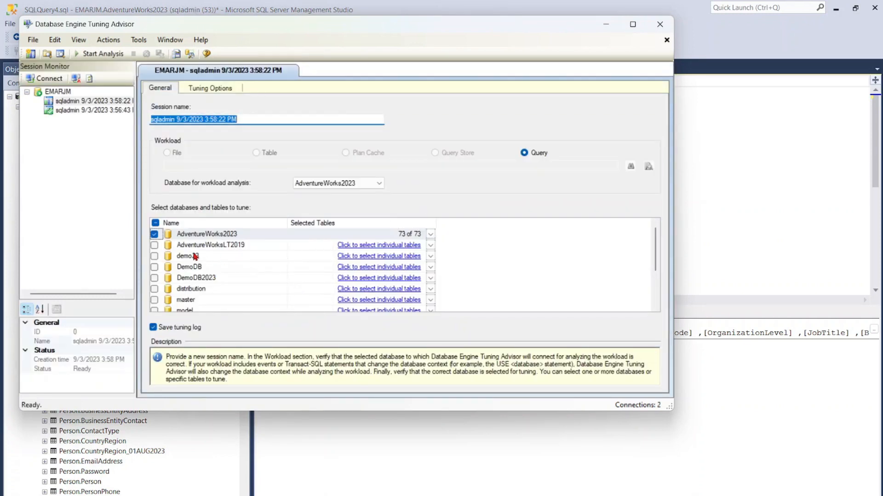
# - Add AdventureWorksLT2019 to the databases to tune, run the analysis and review its tuning reports and recommendations
pyautogui.click(154, 245)
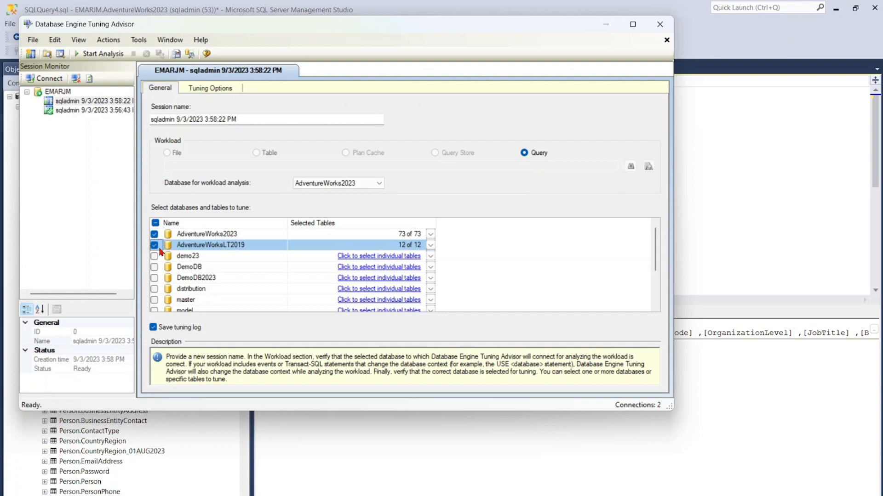
pyautogui.click(98, 54)
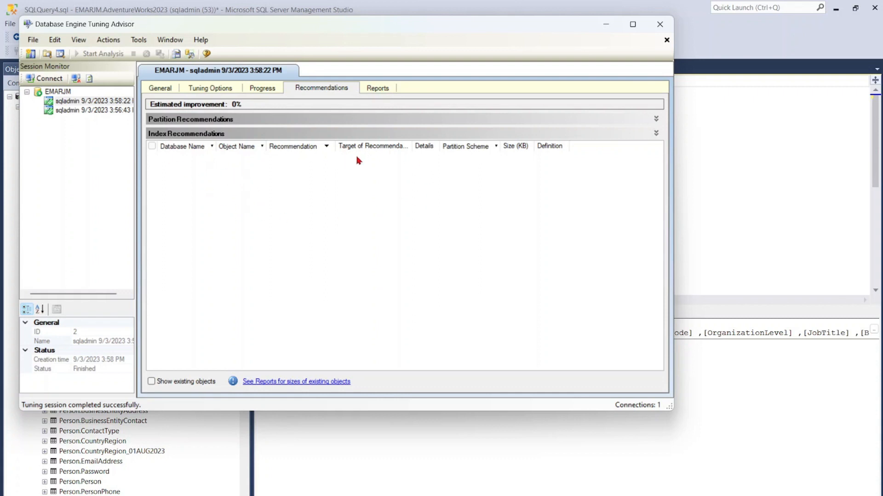
pyautogui.click(377, 89)
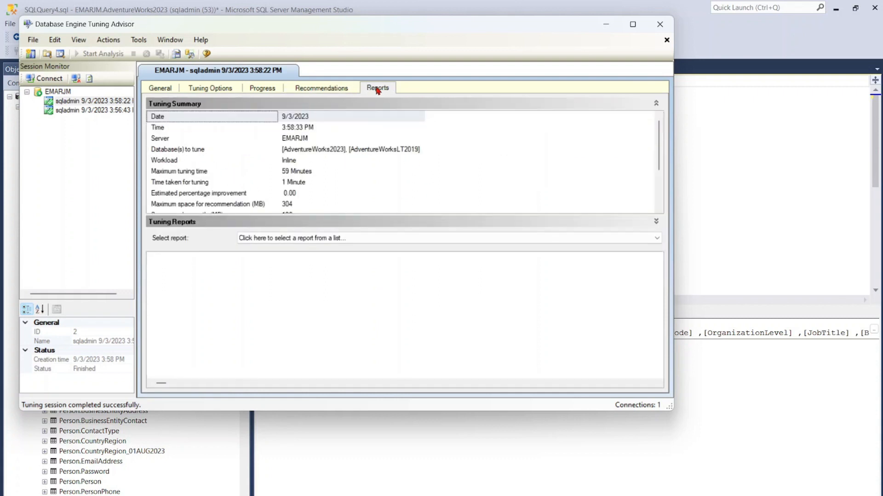
pyautogui.scroll(-3, 347, 125)
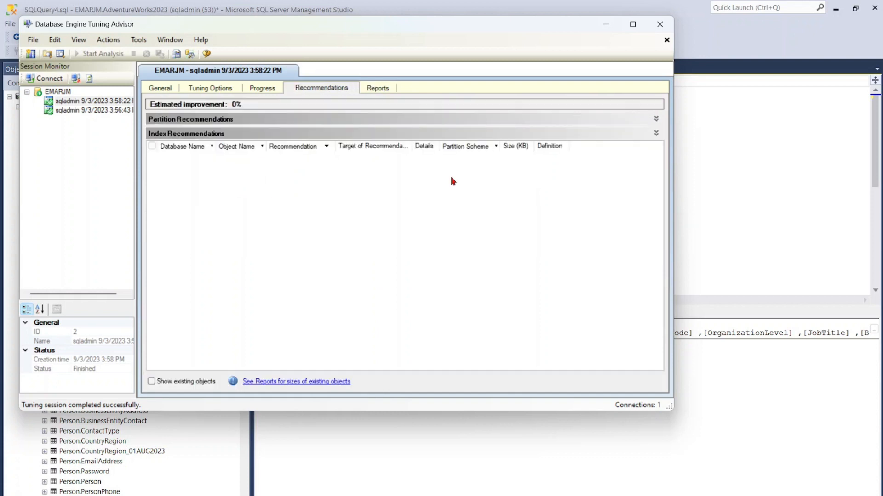